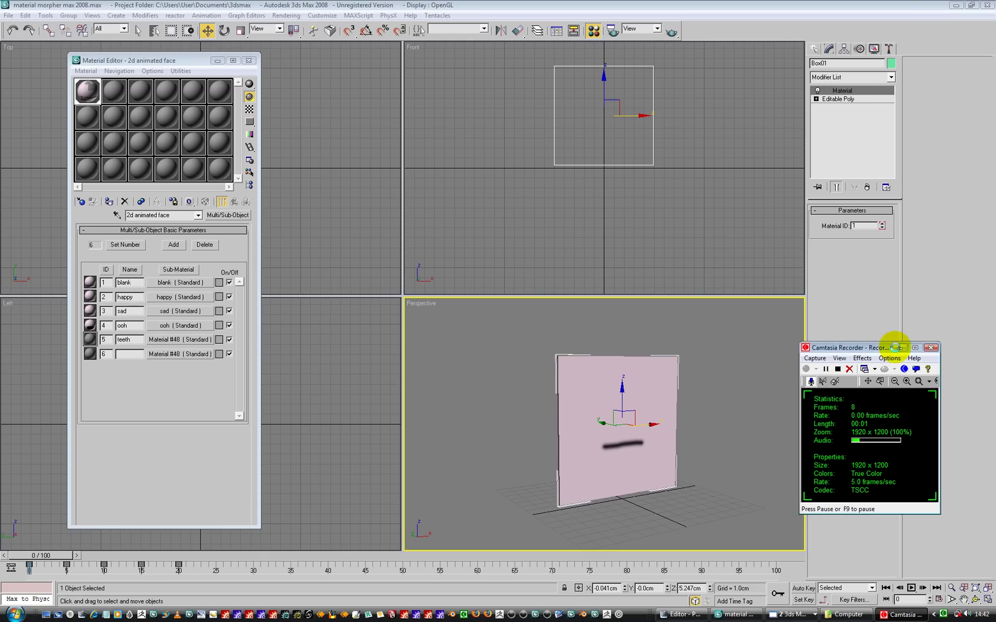
Browse the top-row sample materials and Material ID channel choices, then reselect the 2d animated face.
{"action": "left_click", "coordinate": [896, 347]}
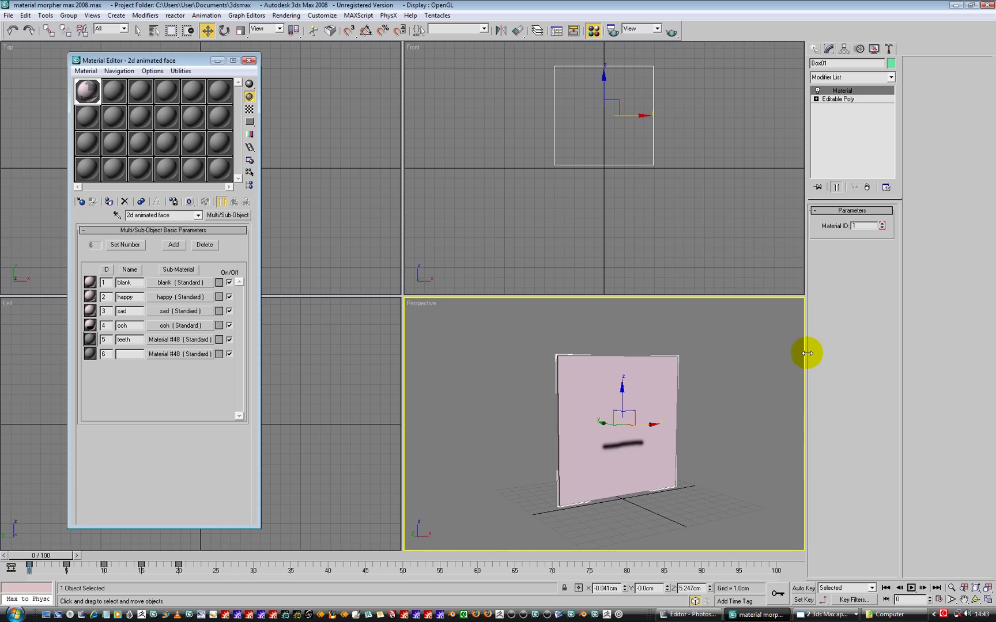
{"action": "left_click", "coordinate": [112, 91]}
{"action": "left_click", "coordinate": [139, 91]}
{"action": "left_click", "coordinate": [166, 91]}
{"action": "left_click", "coordinate": [193, 90]}
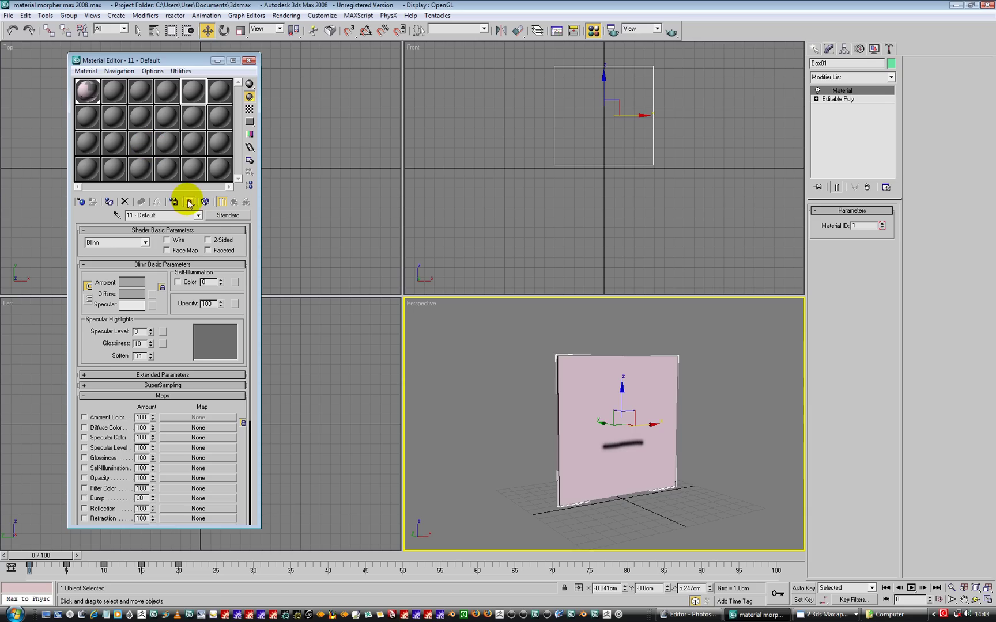
{"action": "left_click_drag", "start_coordinate": [189, 202], "coordinate": [98, 218]}
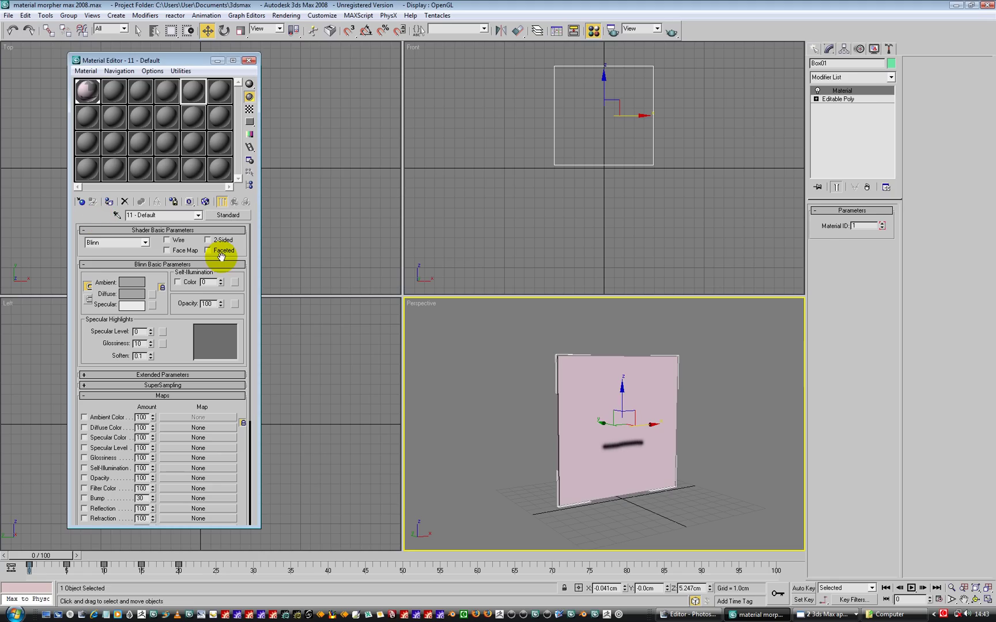
{"action": "left_click", "coordinate": [83, 93]}
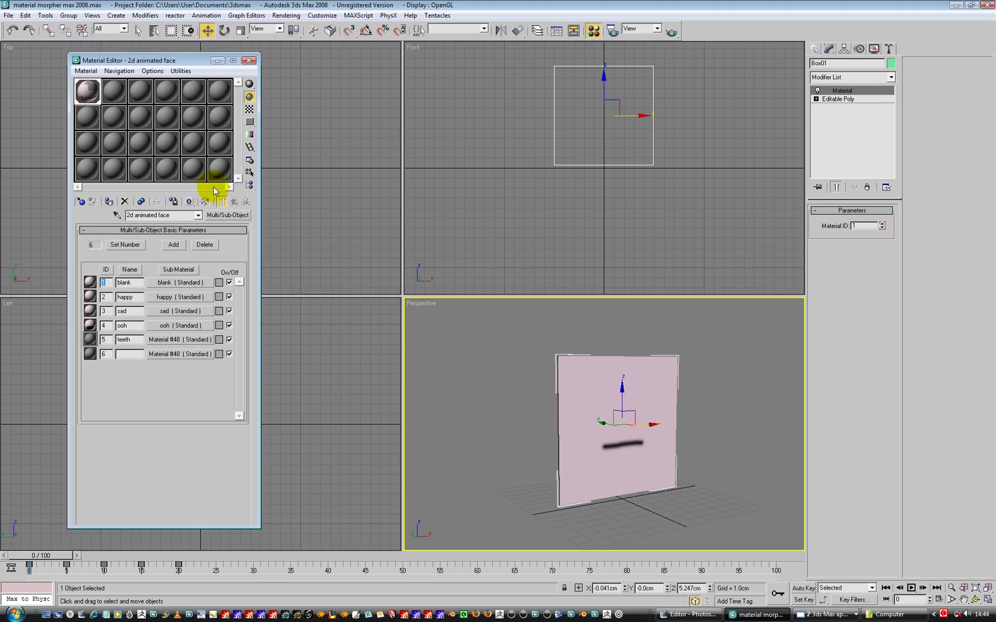
Convert an unused sample slot into a Multi/Sub-Object material, then return to the 2d animated face.
{"action": "left_click", "coordinate": [88, 117]}
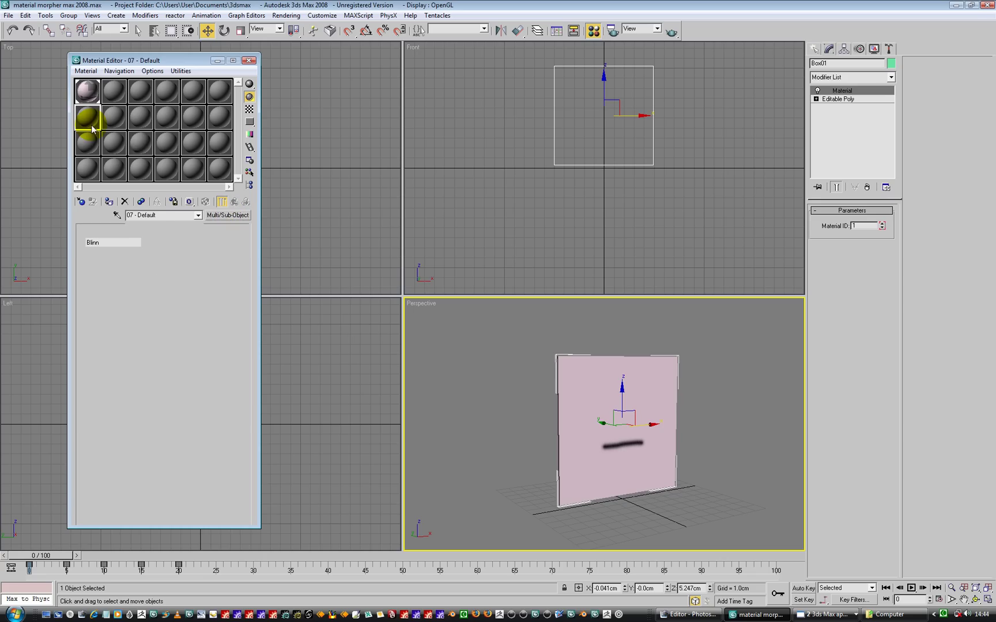
{"action": "left_click", "coordinate": [228, 215]}
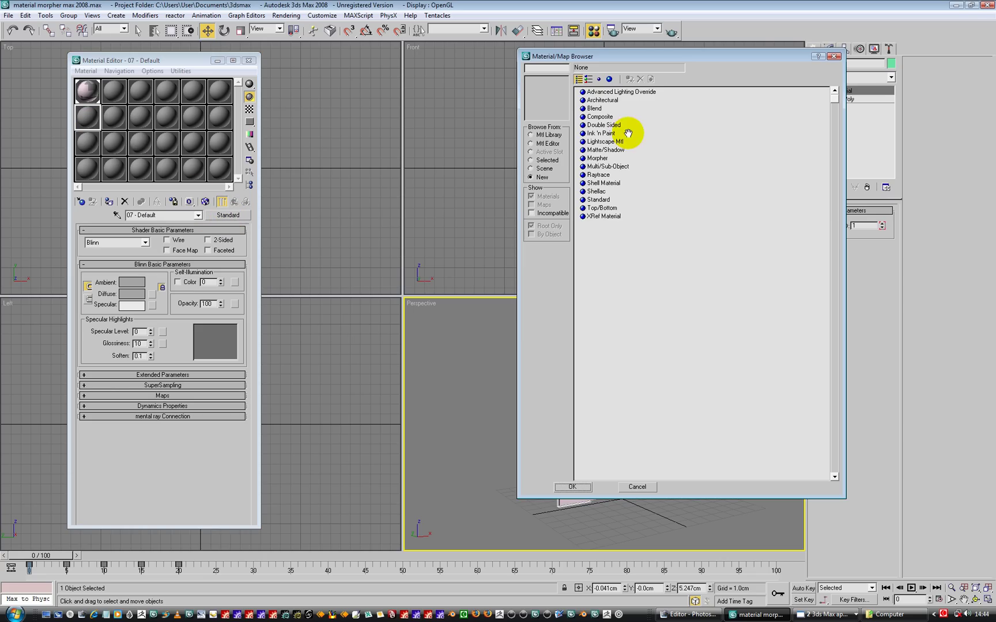
{"action": "left_click", "coordinate": [608, 174]}
{"action": "left_click", "coordinate": [607, 166]}
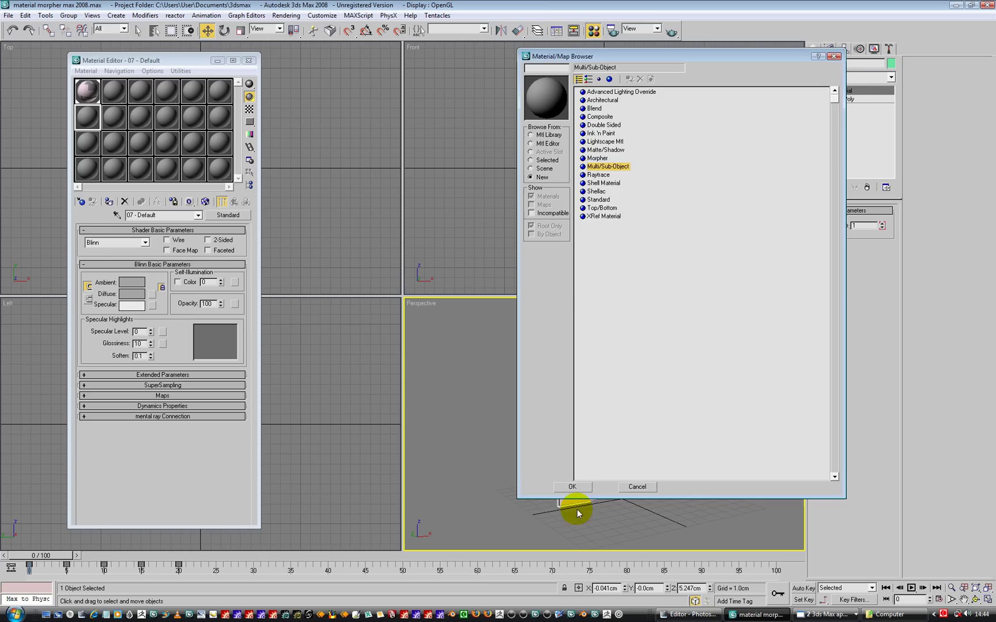
{"action": "left_click", "coordinate": [573, 488]}
{"action": "left_click", "coordinate": [139, 318]}
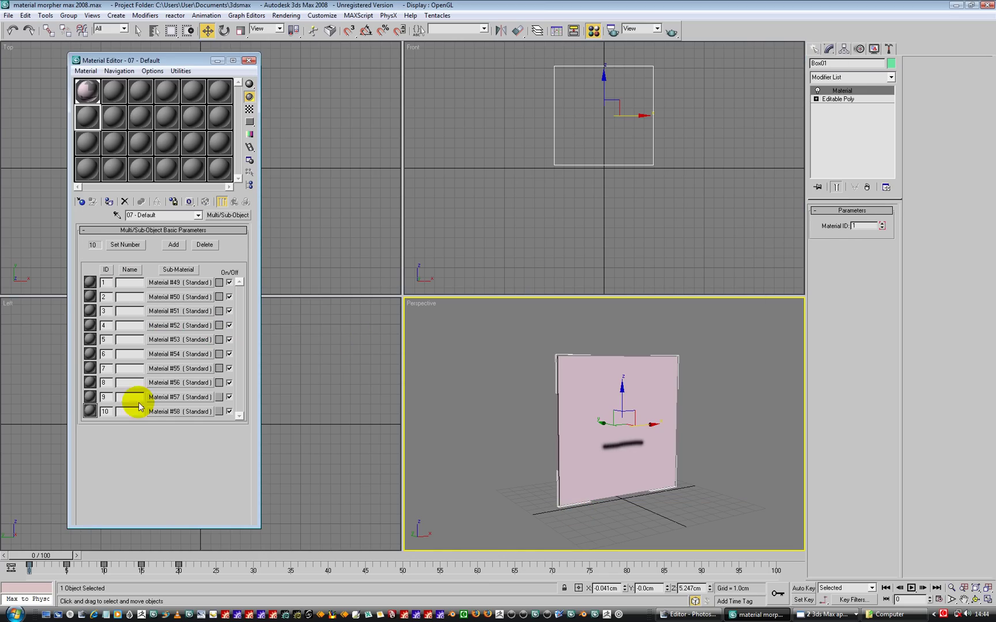
{"action": "left_click", "coordinate": [87, 92]}
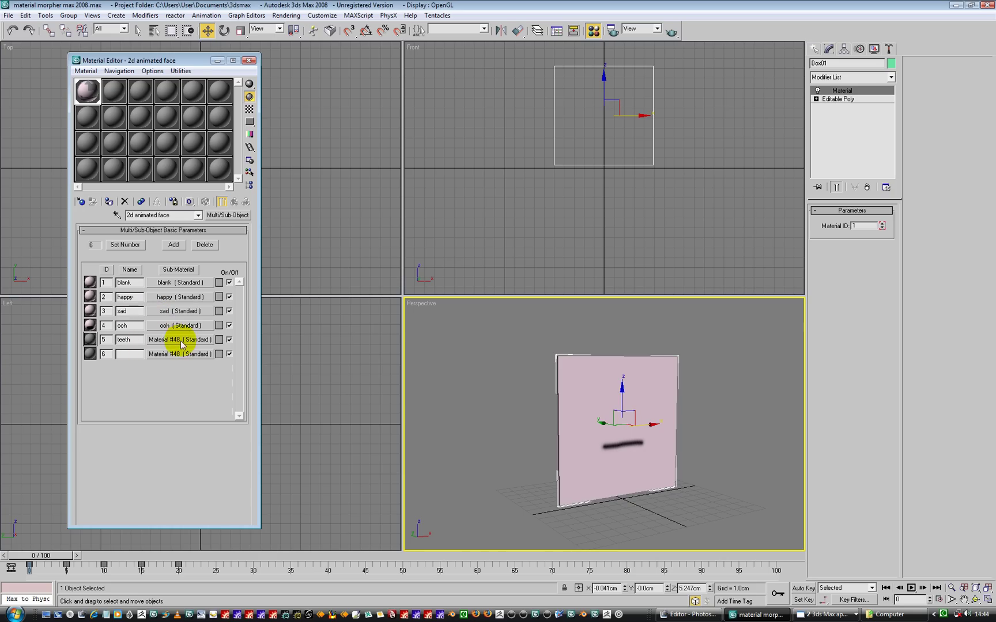
Replace ID 5's Material #48 with an independent copy of the ooh sub-material.
{"action": "mouse_move", "coordinate": [182, 345]}
{"action": "left_mouse_down"}
{"action": "mouse_move", "coordinate": [160, 326]}
{"action": "mouse_move", "coordinate": [173, 326]}
{"action": "left_mouse_up"}
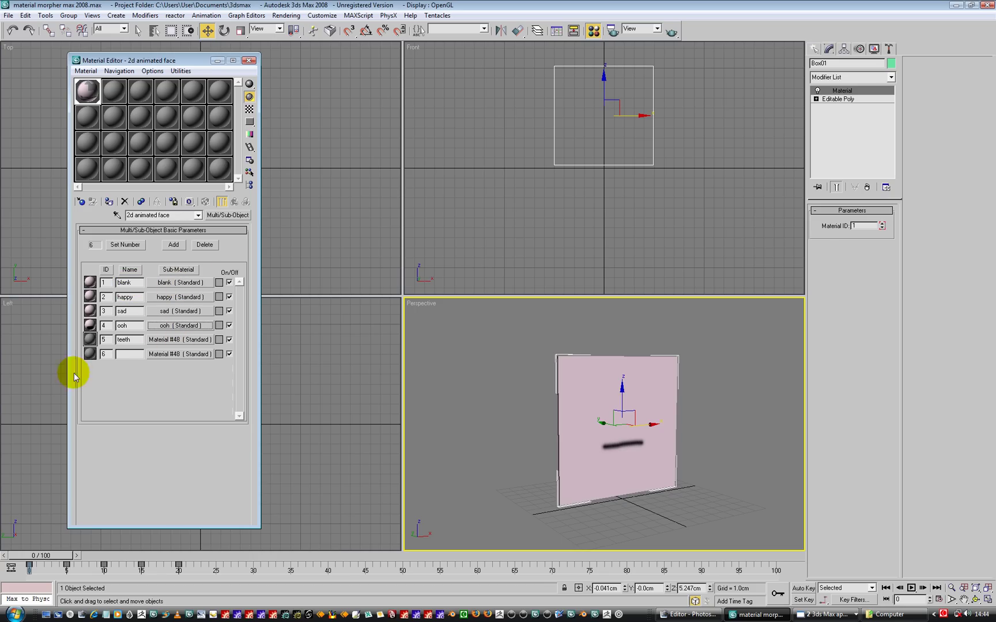
{"action": "left_click", "coordinate": [122, 350]}
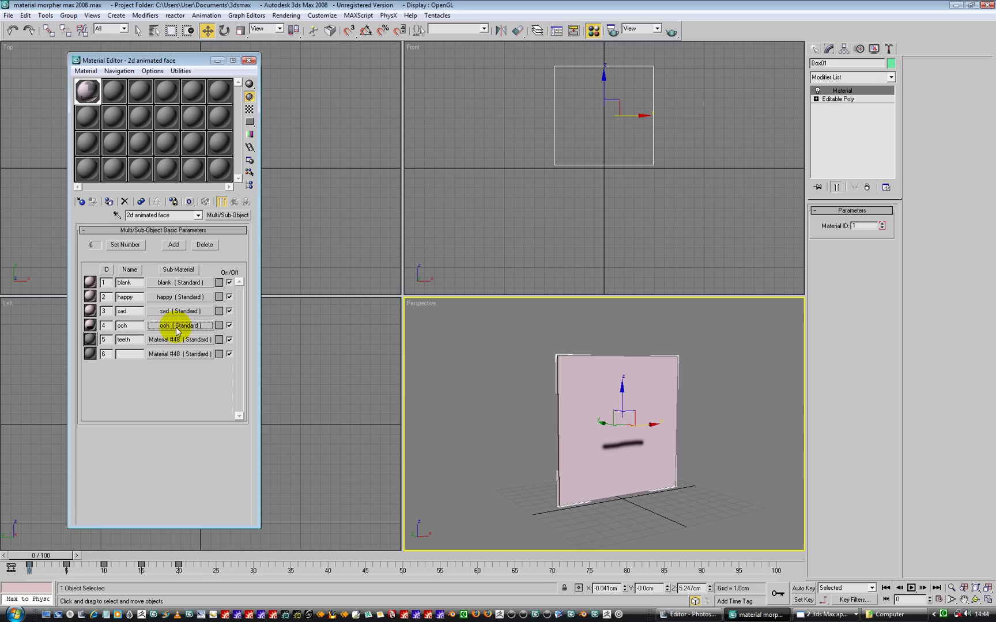
{"action": "left_click_drag", "start_coordinate": [178, 330], "coordinate": [180, 340]}
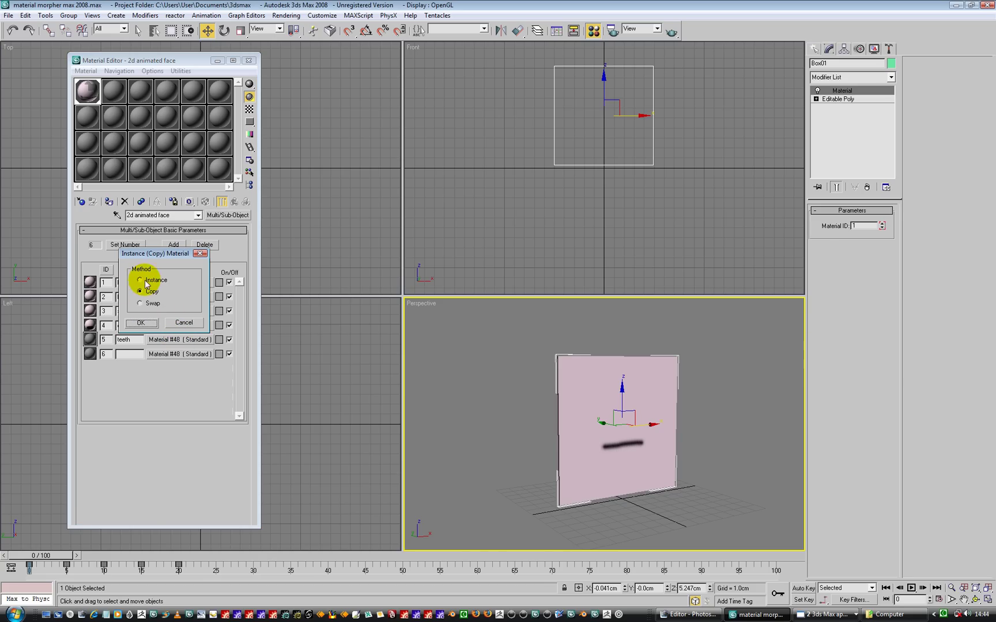
{"action": "left_click", "coordinate": [140, 322]}
Swap ID 5's diffuse bitmap from oooh.png to smile teeth.png and name the sub-material teeth.
{"action": "left_click", "coordinate": [175, 341]}
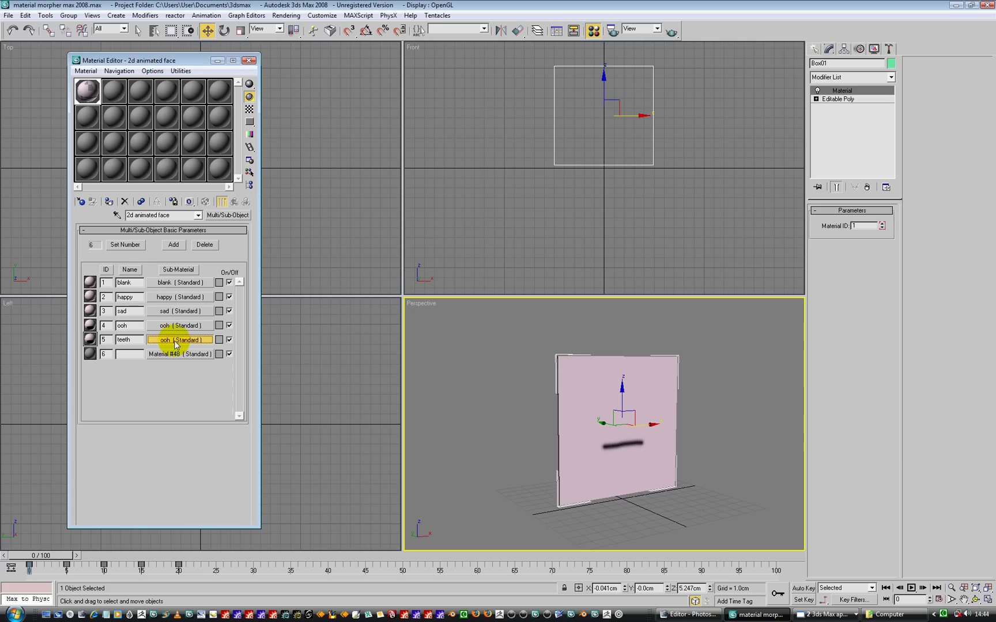
{"action": "left_click", "coordinate": [197, 424]}
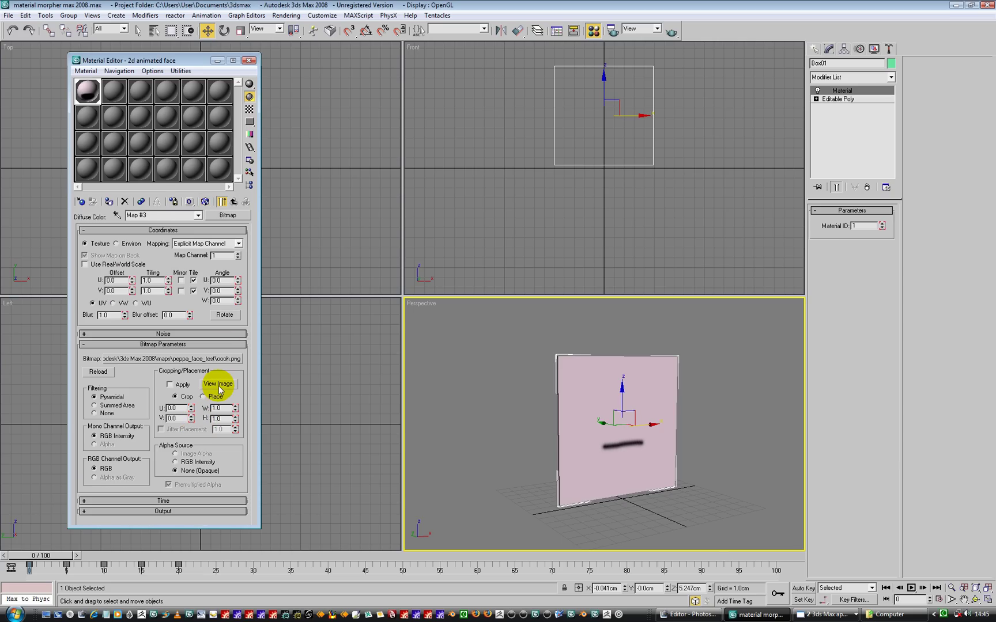
{"action": "left_click", "coordinate": [219, 384]}
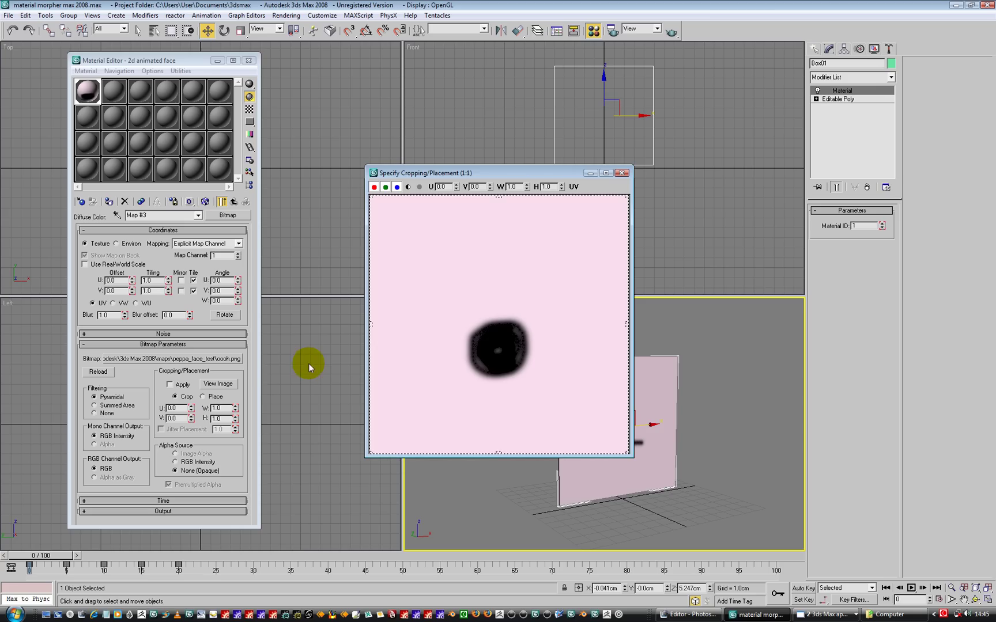
{"action": "left_click", "coordinate": [622, 172]}
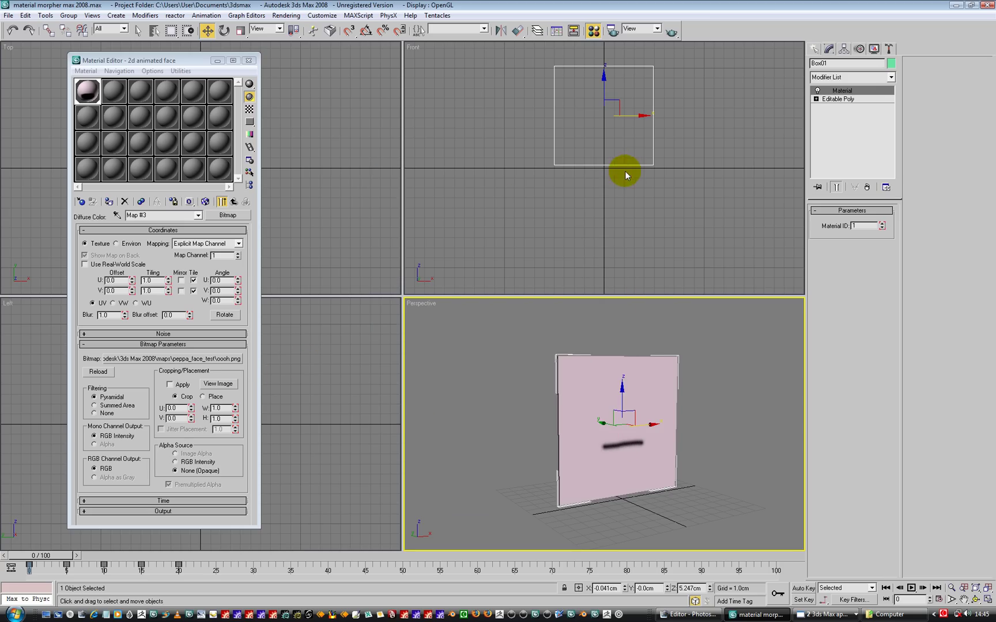
{"action": "left_click", "coordinate": [205, 358]}
{"action": "left_click", "coordinate": [110, 154]}
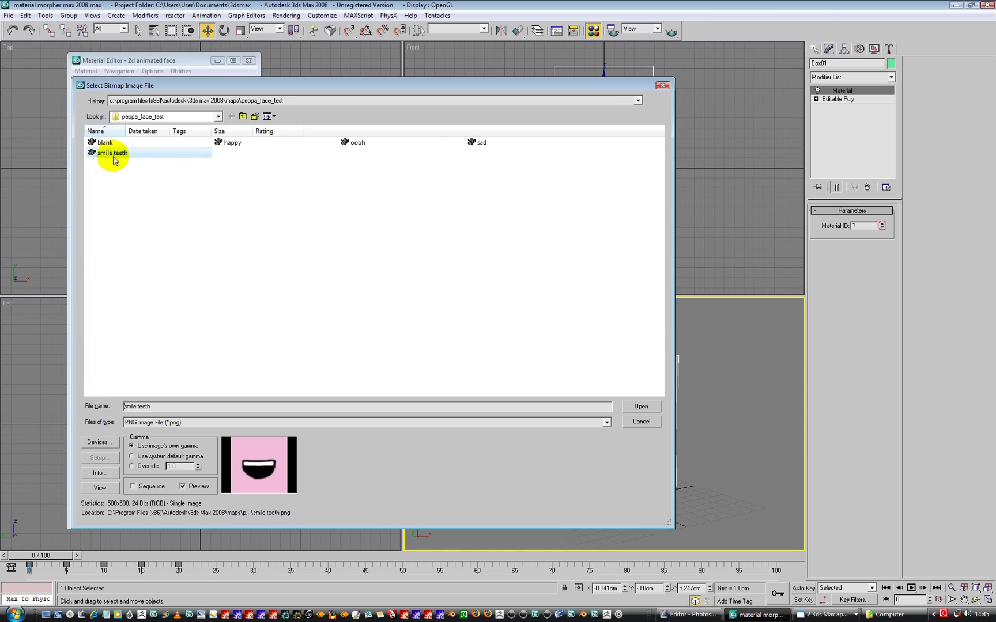
{"action": "left_click", "coordinate": [641, 407]}
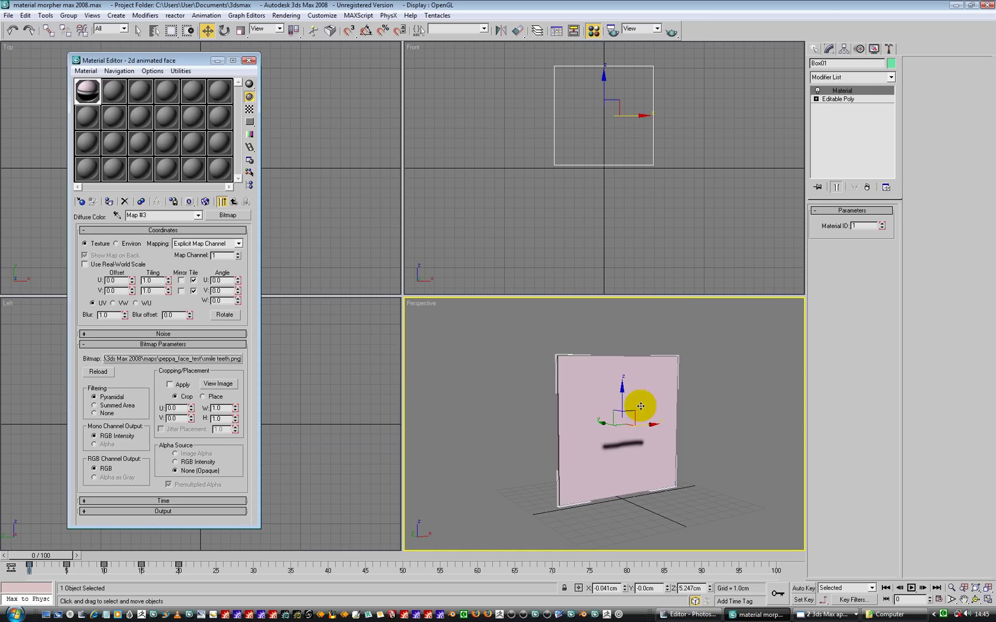
{"action": "left_click", "coordinate": [244, 202]}
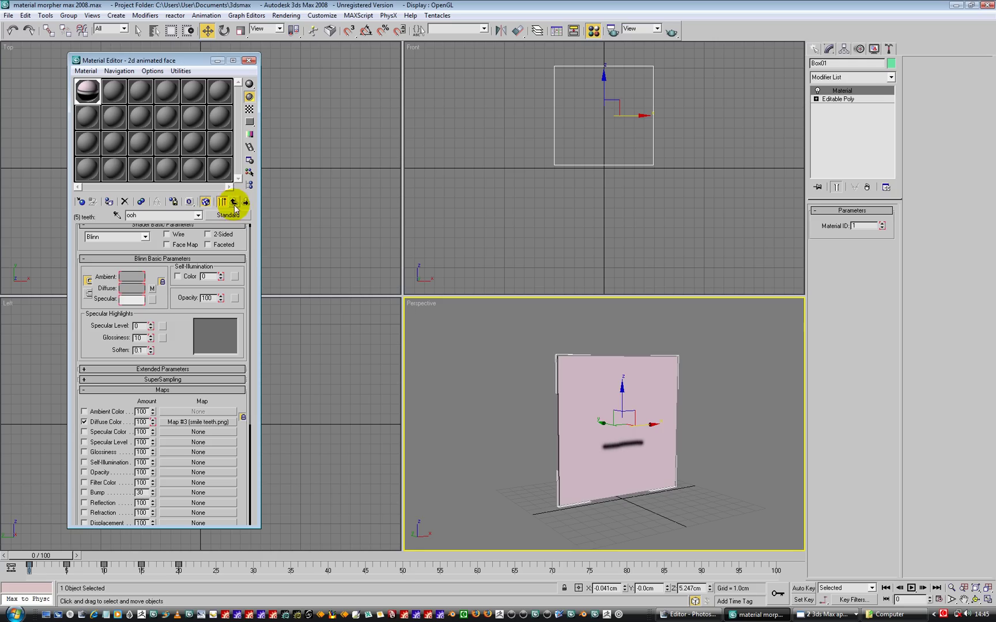
{"action": "double_click", "coordinate": [133, 215]}
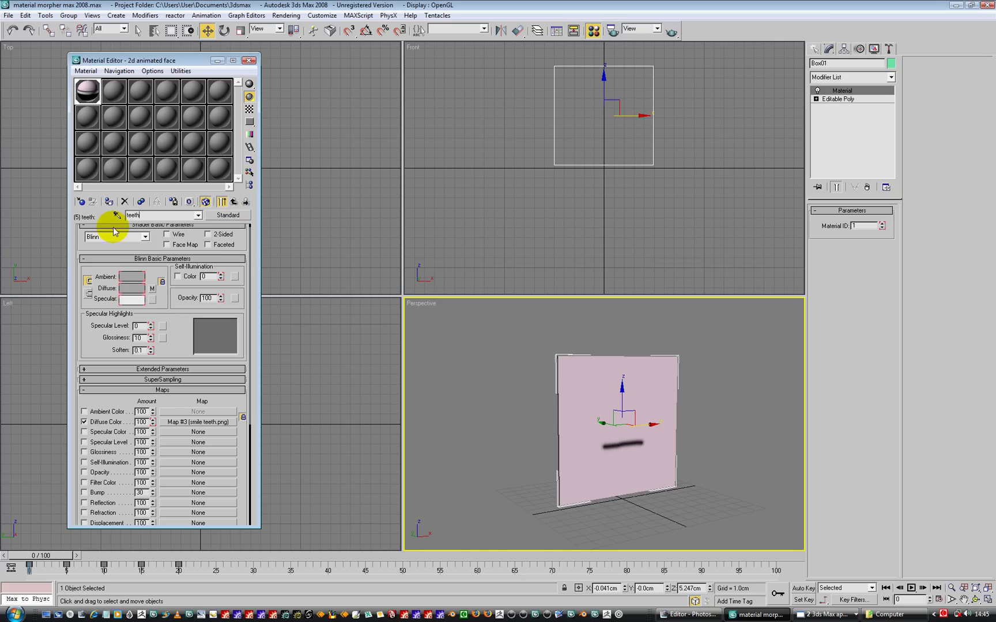
Return to the face's sub-material list and delete all animation keys on the track bar.
{"action": "left_click", "coordinate": [234, 202]}
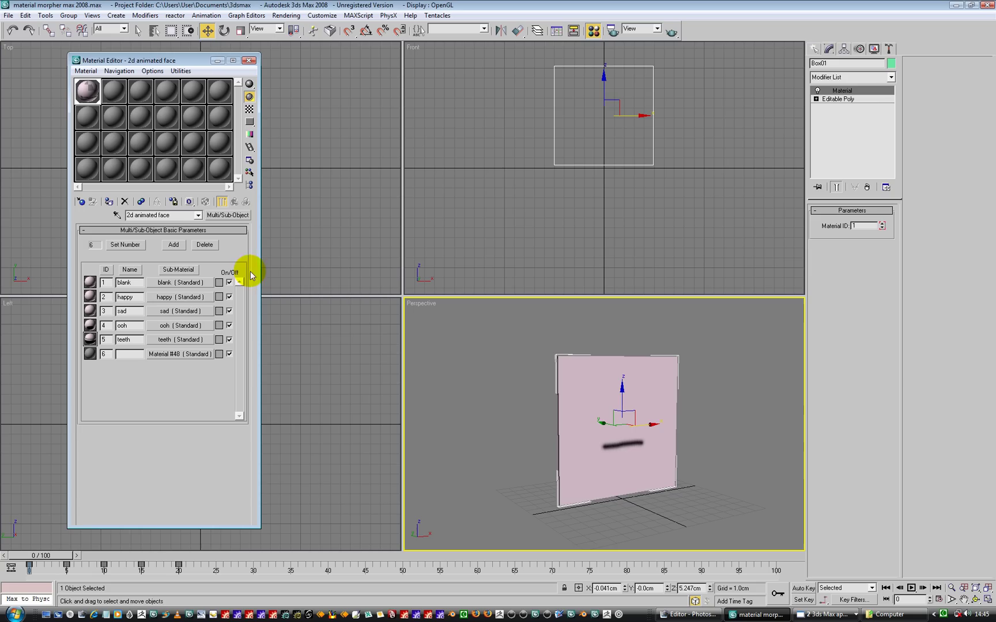
{"action": "double_click", "coordinate": [121, 340]}
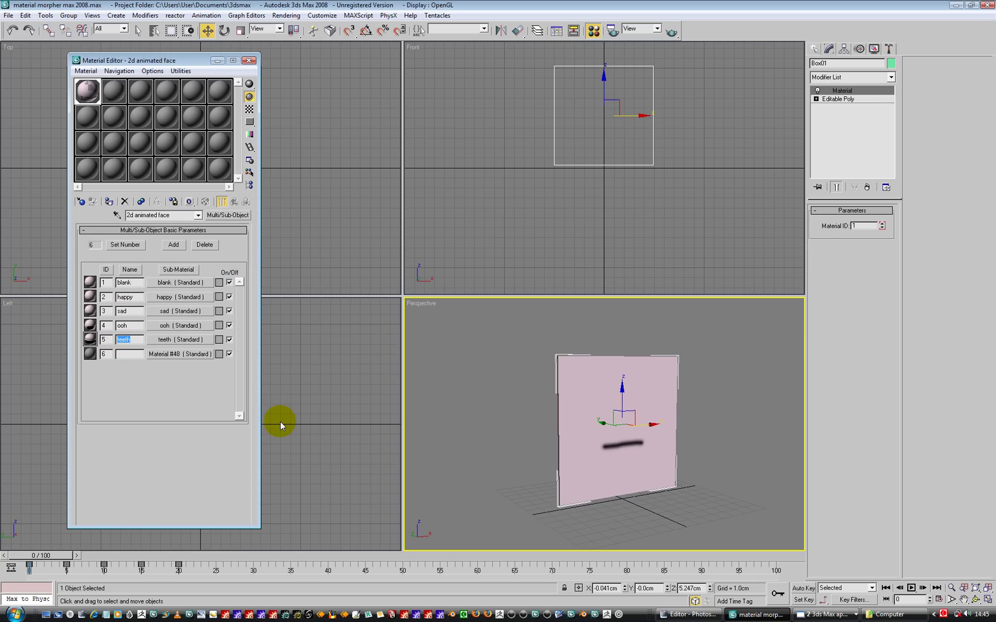
{"action": "left_click_drag", "start_coordinate": [216, 562], "coordinate": [23, 574]}
{"action": "key", "text": "Delete"}
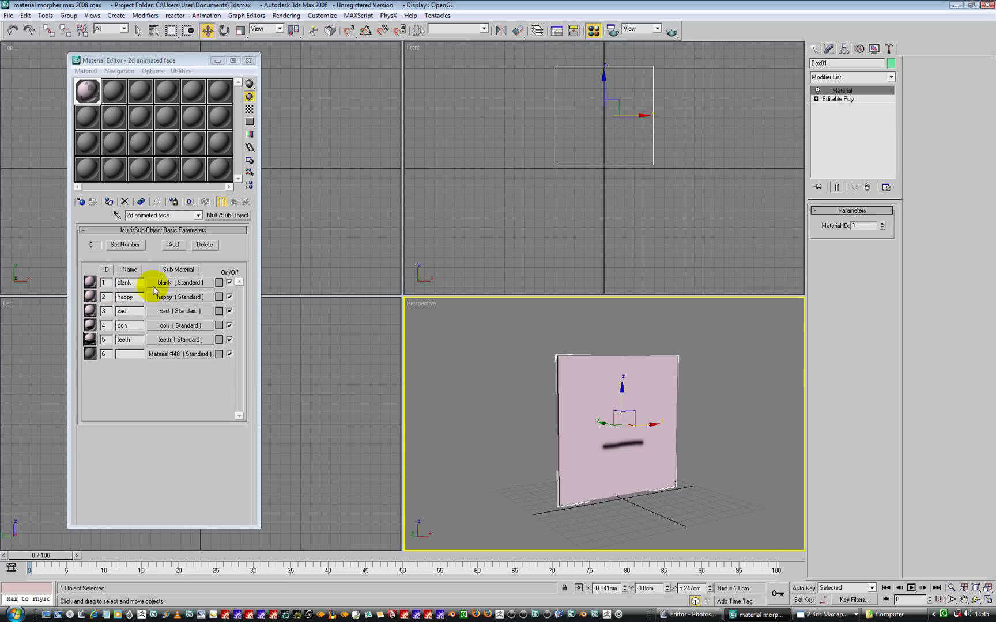
Set the 2d animated face's number of sub-materials to 5.
{"action": "left_click", "coordinate": [125, 244]}
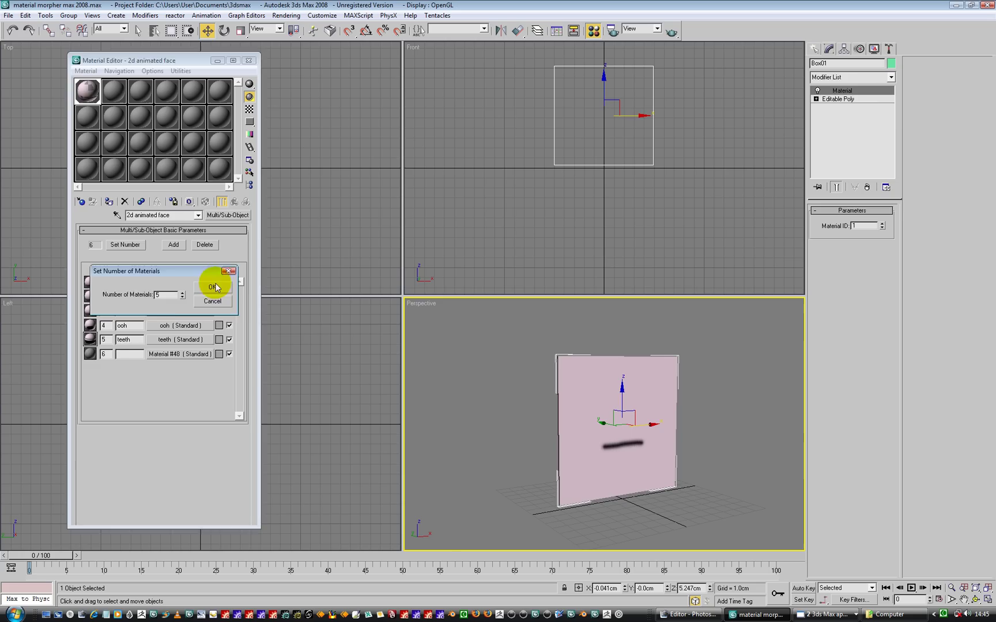
{"action": "type", "text": "5"}
{"action": "left_click", "coordinate": [213, 286]}
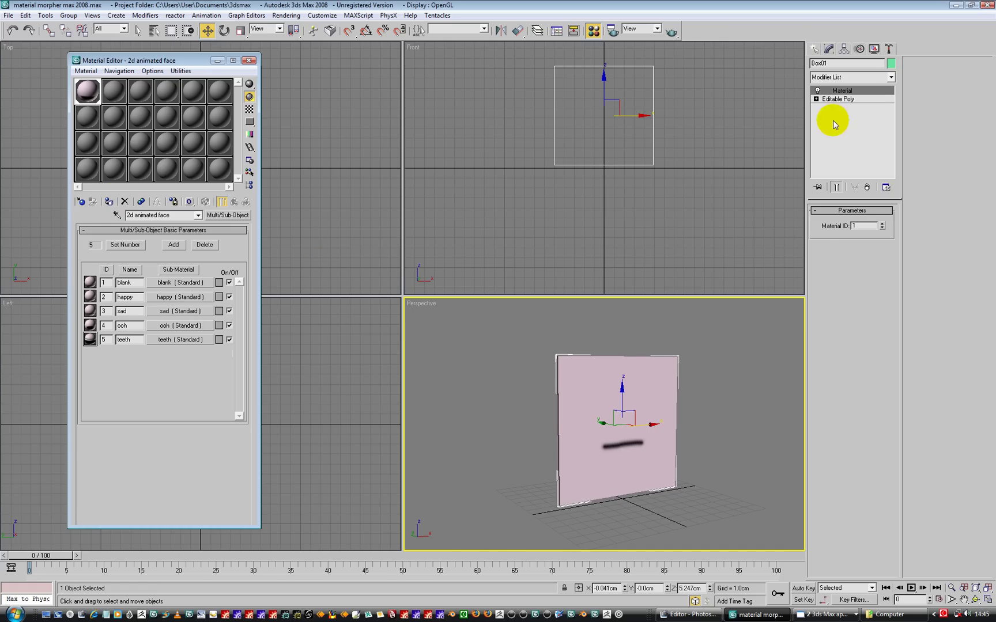
{"action": "left_click", "coordinate": [838, 99]}
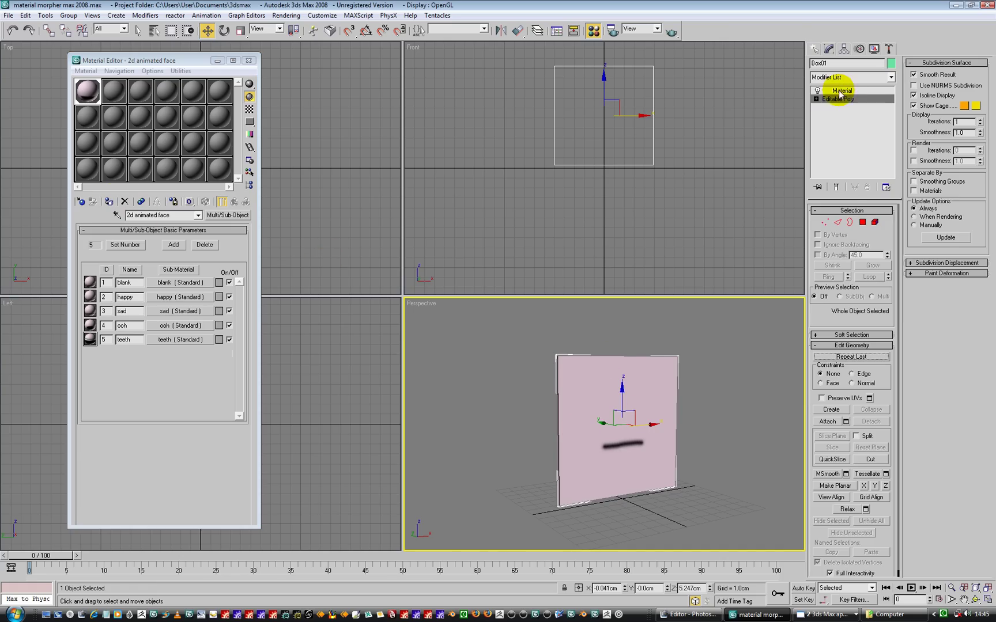
{"action": "left_click", "coordinate": [841, 91]}
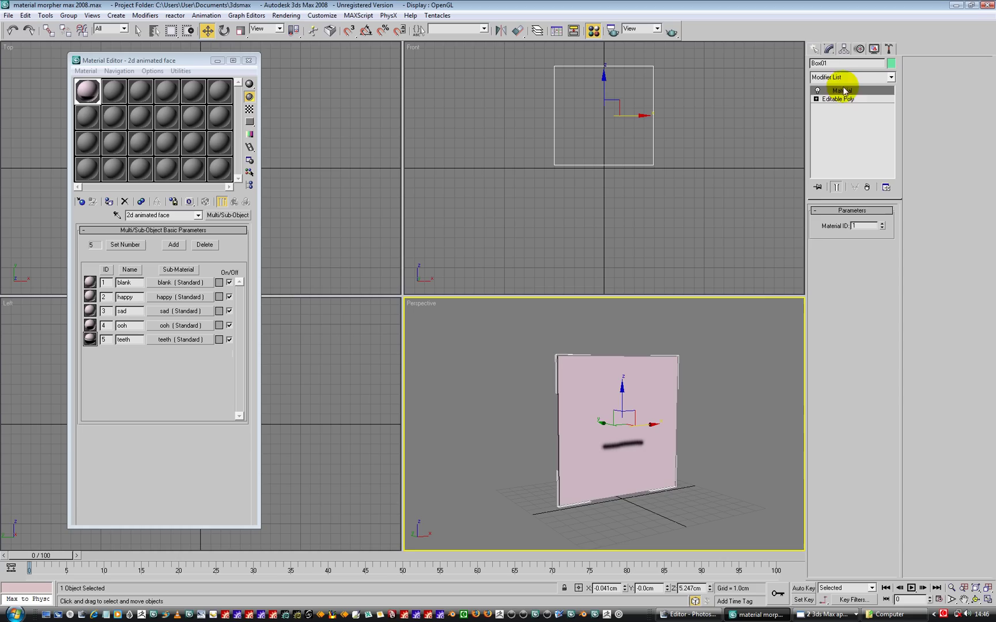
{"action": "left_click", "coordinate": [830, 77]}
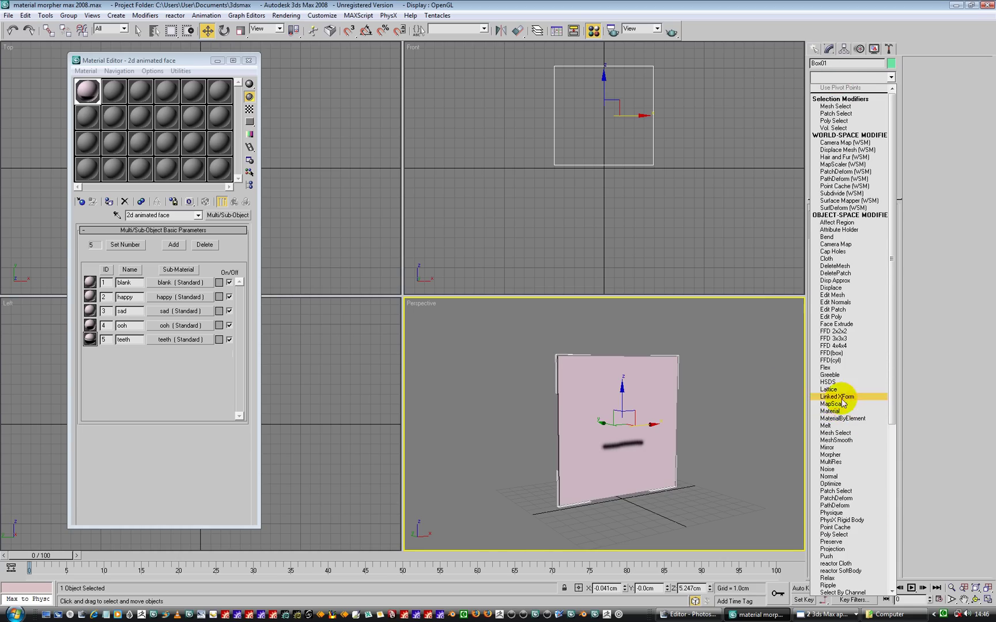
{"action": "left_click", "coordinate": [938, 128]}
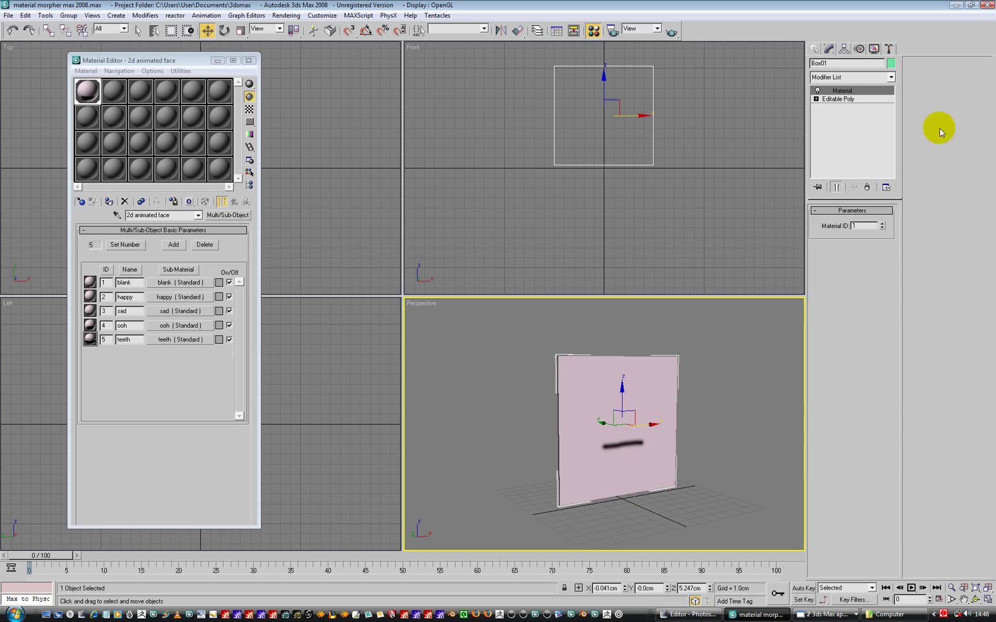
{"action": "left_click", "coordinate": [882, 224]}
{"action": "left_click", "coordinate": [883, 224]}
{"action": "left_click", "coordinate": [882, 224]}
{"action": "left_click", "coordinate": [882, 224]}
{"action": "left_click", "coordinate": [883, 224]}
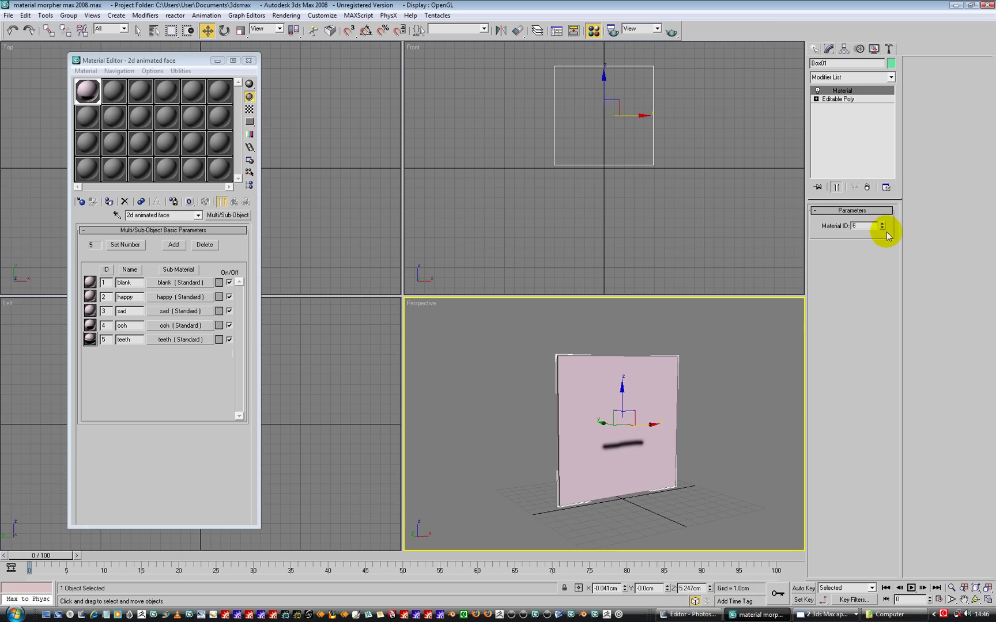
{"action": "left_click", "coordinate": [882, 228]}
{"action": "left_click", "coordinate": [882, 228]}
{"action": "left_click", "coordinate": [882, 229]}
{"action": "left_click", "coordinate": [883, 228]}
{"action": "left_click", "coordinate": [882, 229]}
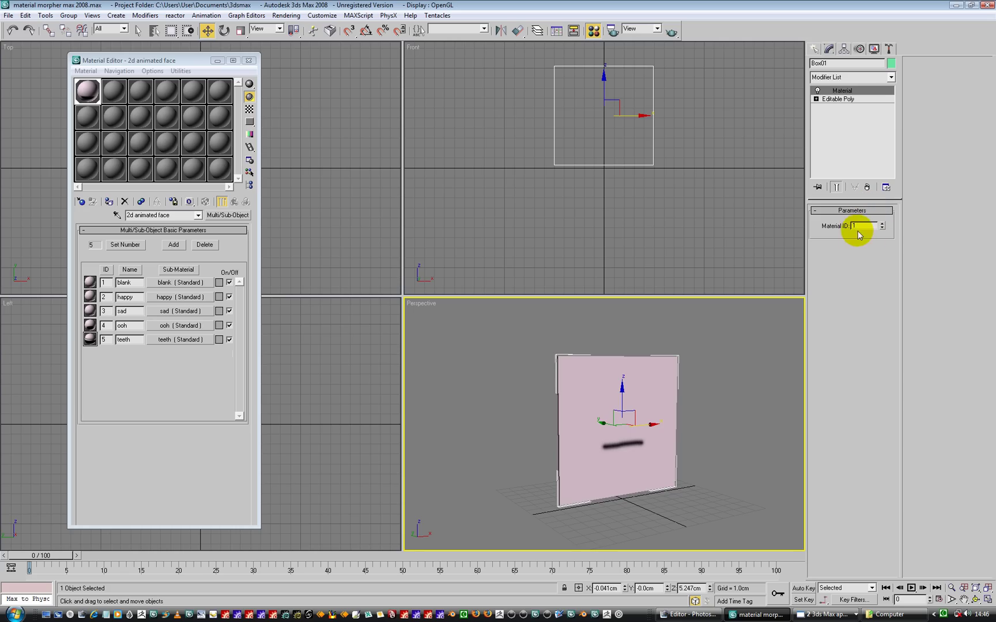
Enable Set Key mode and open Key Filters, with only Modifiers keyed.
{"action": "left_click", "coordinate": [803, 602]}
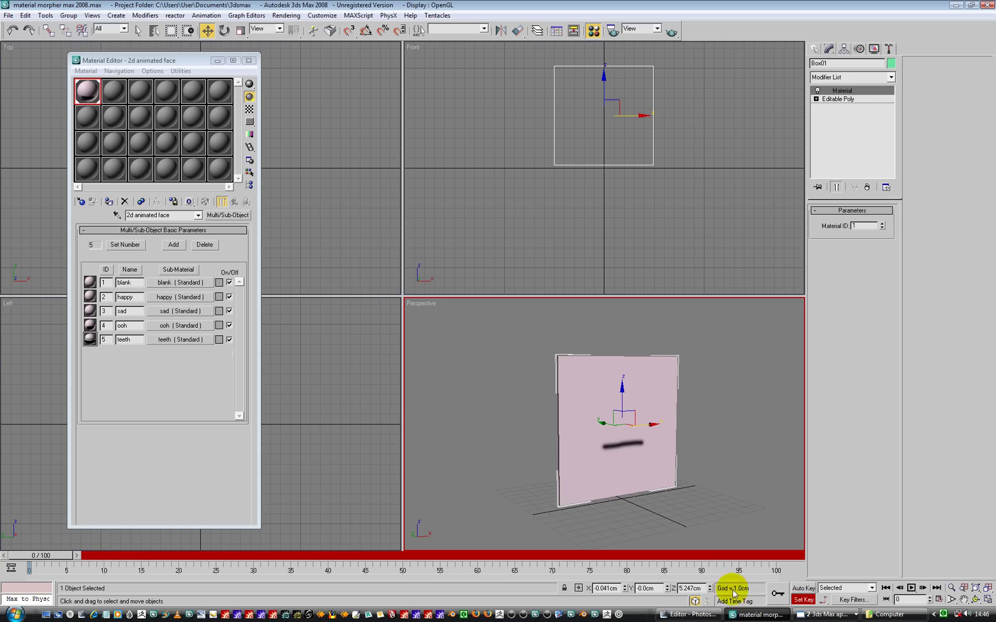
{"action": "left_click", "coordinate": [853, 600]}
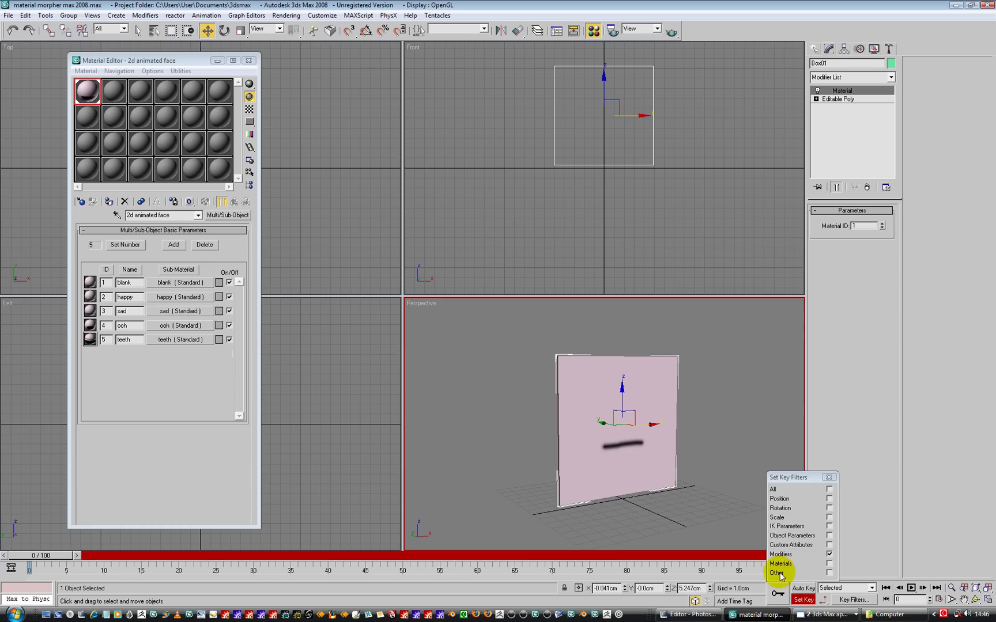
Close the key filters and pick a default tangent type for new keys.
{"action": "left_click", "coordinate": [829, 477]}
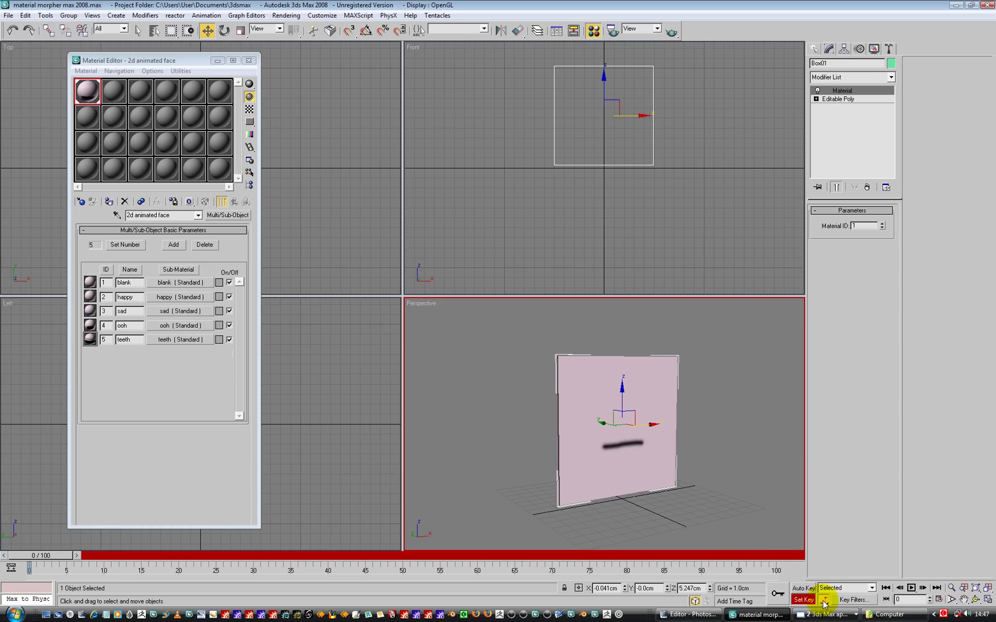
{"action": "left_click", "coordinate": [824, 600]}
{"action": "left_click_drag", "start_coordinate": [825, 604], "coordinate": [824, 542]}
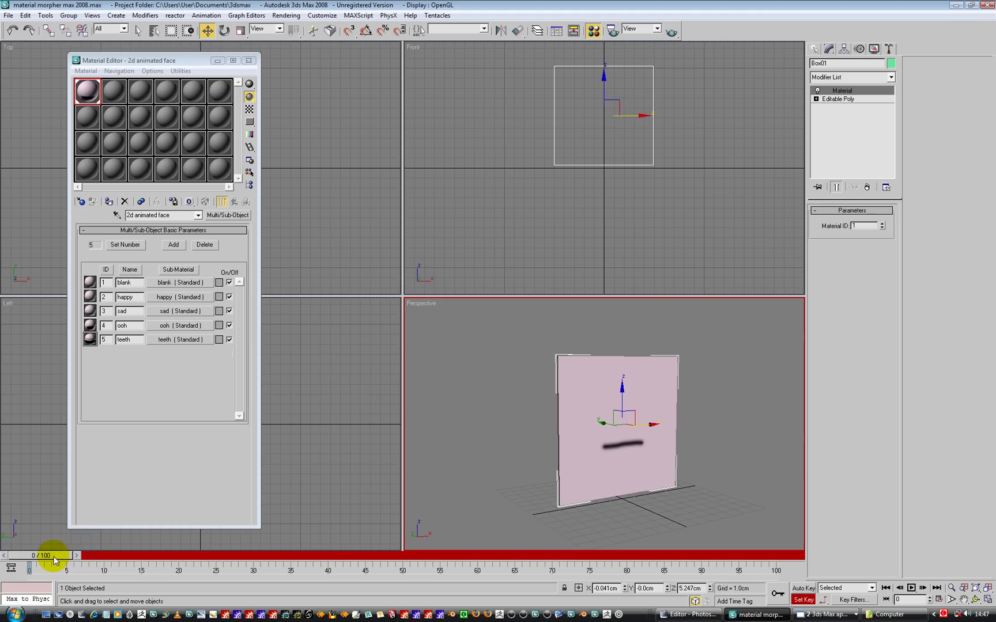
Key Material ID 1 (blank) at frame 0, 2 (happy) at frame 5, 3 (sad) at frame 10.
{"action": "left_click_drag", "start_coordinate": [50, 556], "coordinate": [75, 558]}
{"action": "key", "text": "w"}
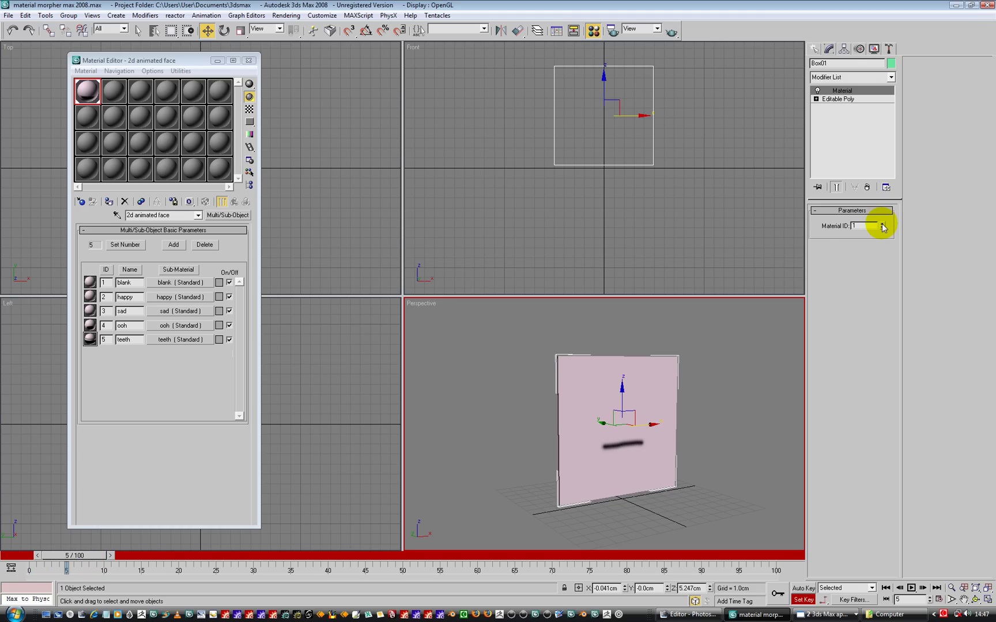
{"action": "mouse_move", "coordinate": [84, 555]}
{"action": "left_mouse_down"}
{"action": "mouse_move", "coordinate": [45, 559]}
{"action": "mouse_move", "coordinate": [81, 559]}
{"action": "left_mouse_up"}
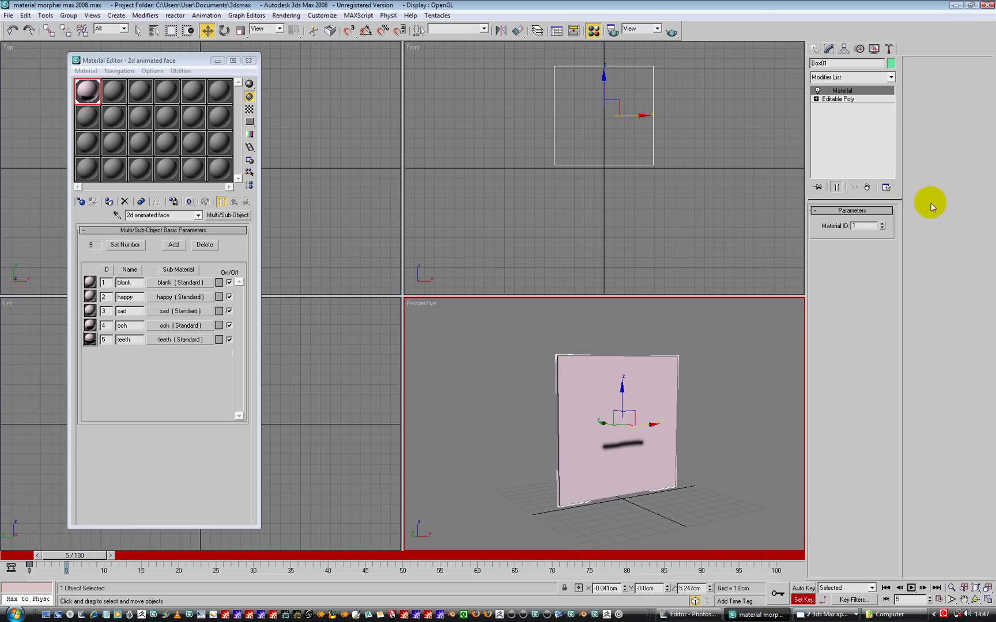
{"action": "left_click", "coordinate": [883, 224]}
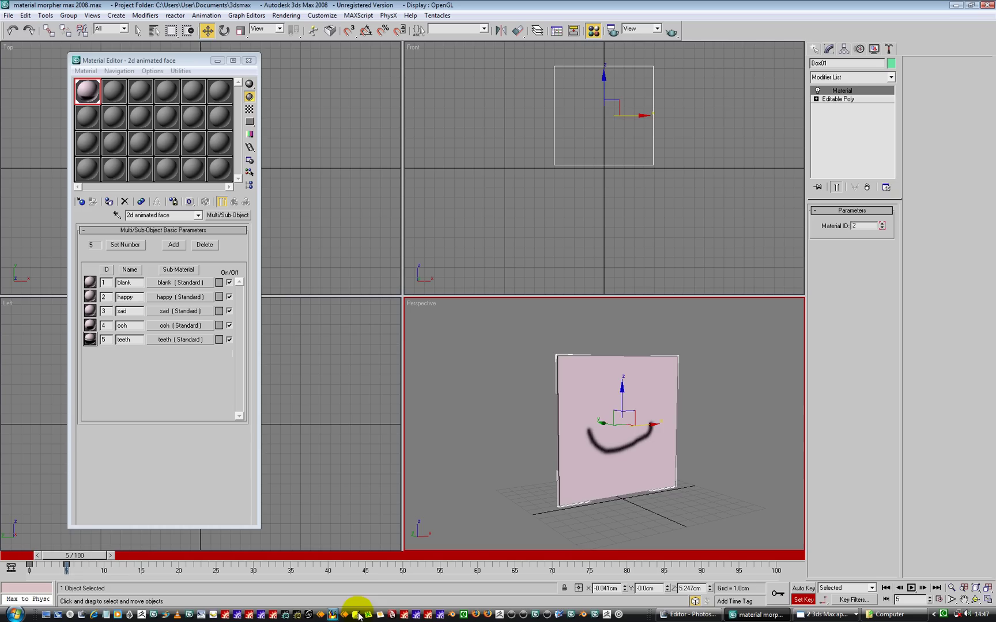
{"action": "left_click_drag", "start_coordinate": [72, 555], "coordinate": [133, 558]}
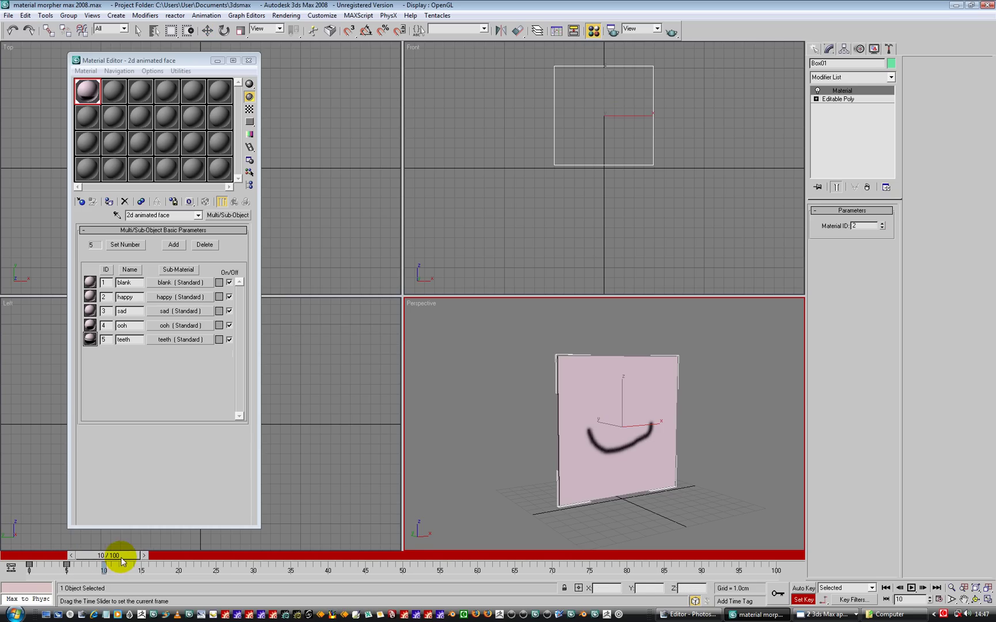
{"action": "left_click", "coordinate": [882, 224]}
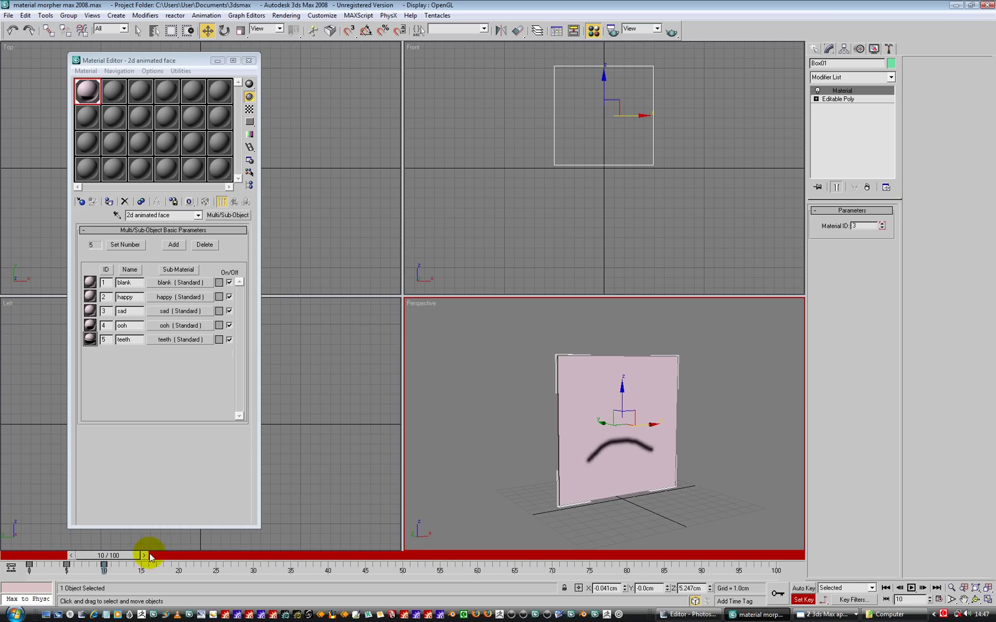
Key Material ID 4 (ooh) at frame 15, 5 (teeth) at 20, and back to 1 at 25.
{"action": "left_click_drag", "start_coordinate": [122, 556], "coordinate": [151, 555]}
{"action": "key", "text": "w"}
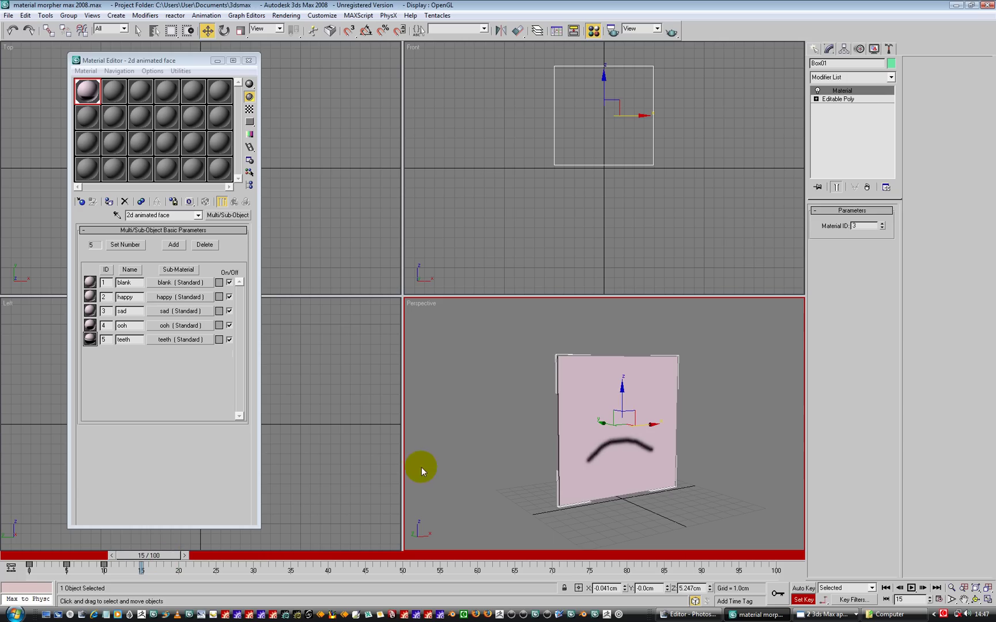
{"action": "left_click", "coordinate": [882, 224]}
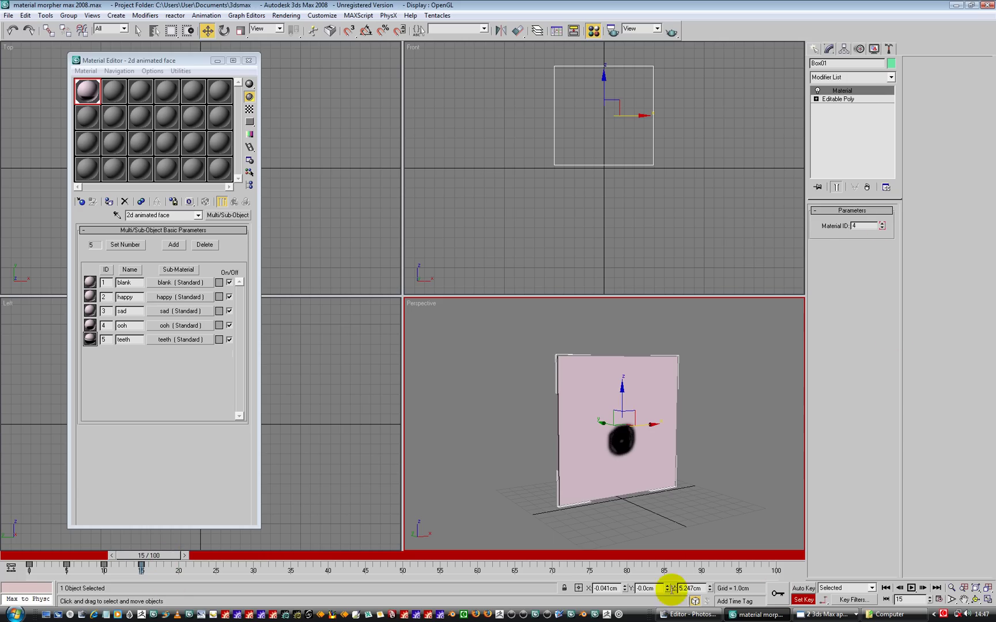
{"action": "left_click_drag", "start_coordinate": [156, 557], "coordinate": [195, 558]}
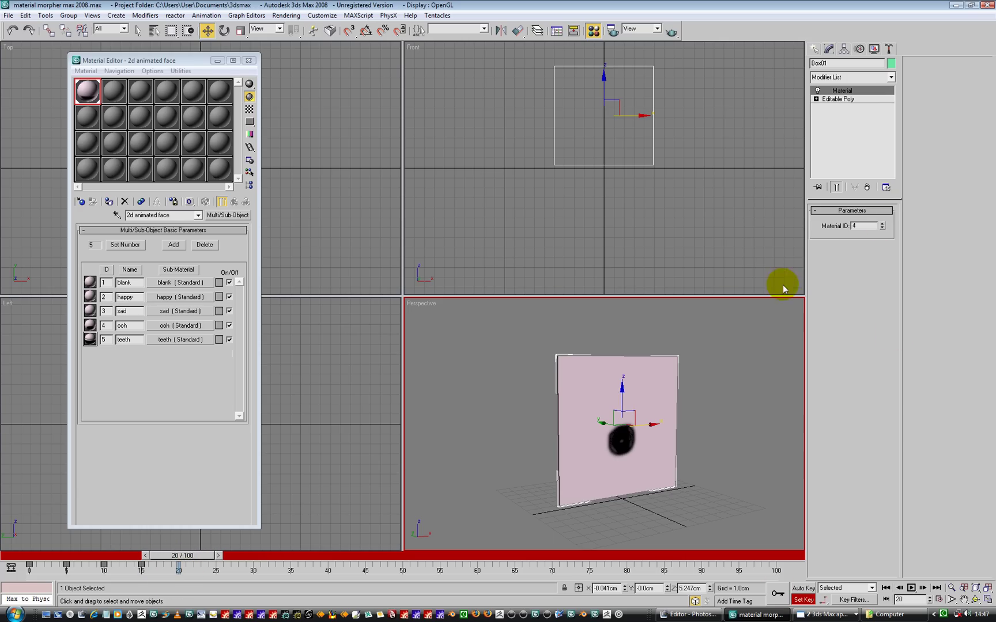
{"action": "left_click", "coordinate": [882, 223]}
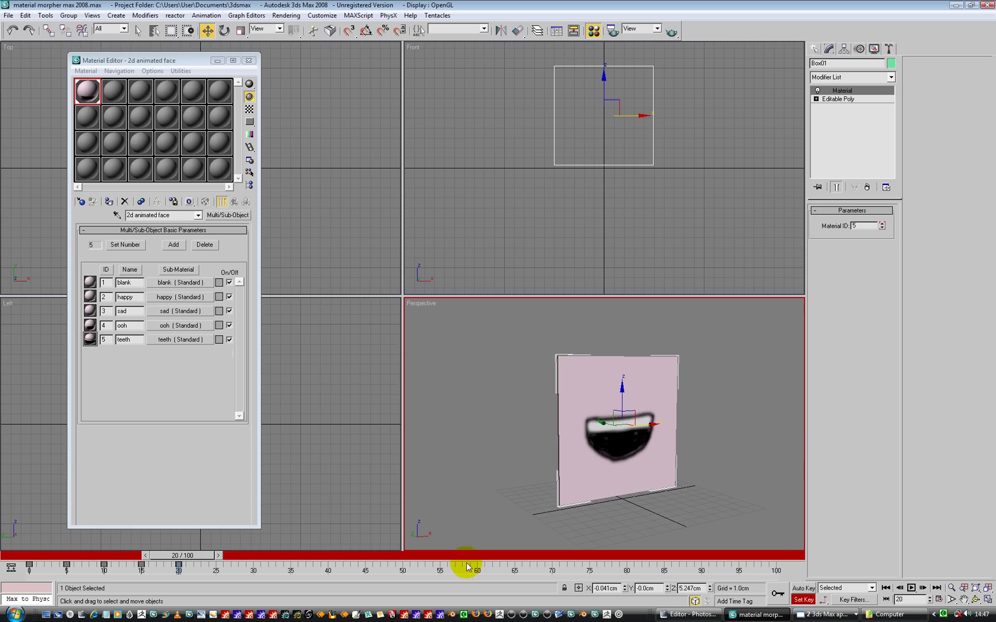
{"action": "left_click_drag", "start_coordinate": [205, 556], "coordinate": [242, 562]}
{"action": "key", "text": "w"}
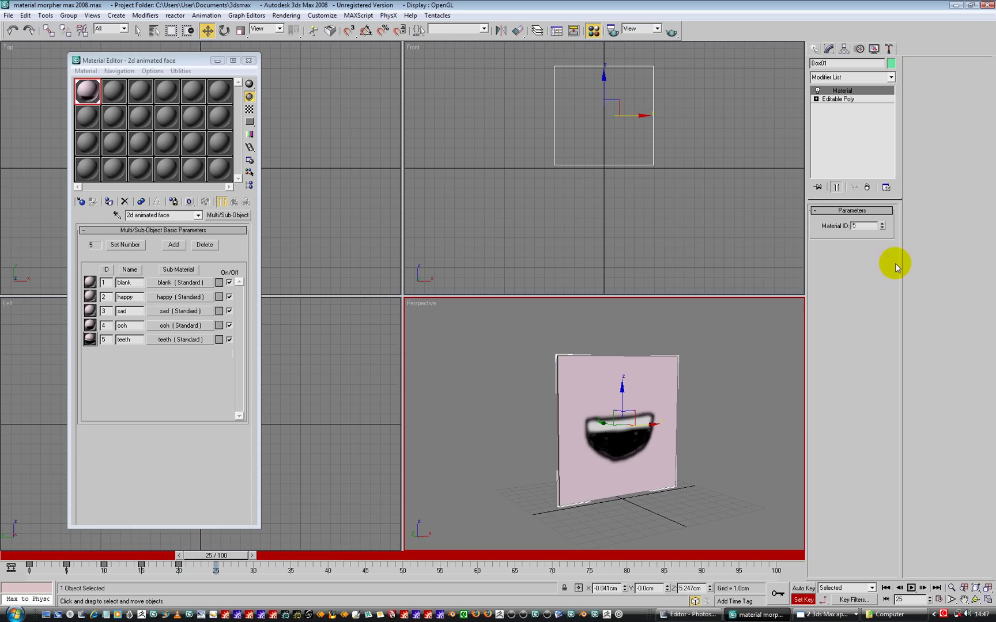
{"action": "left_click", "coordinate": [884, 228]}
{"action": "left_click", "coordinate": [884, 228]}
{"action": "left_click", "coordinate": [884, 229]}
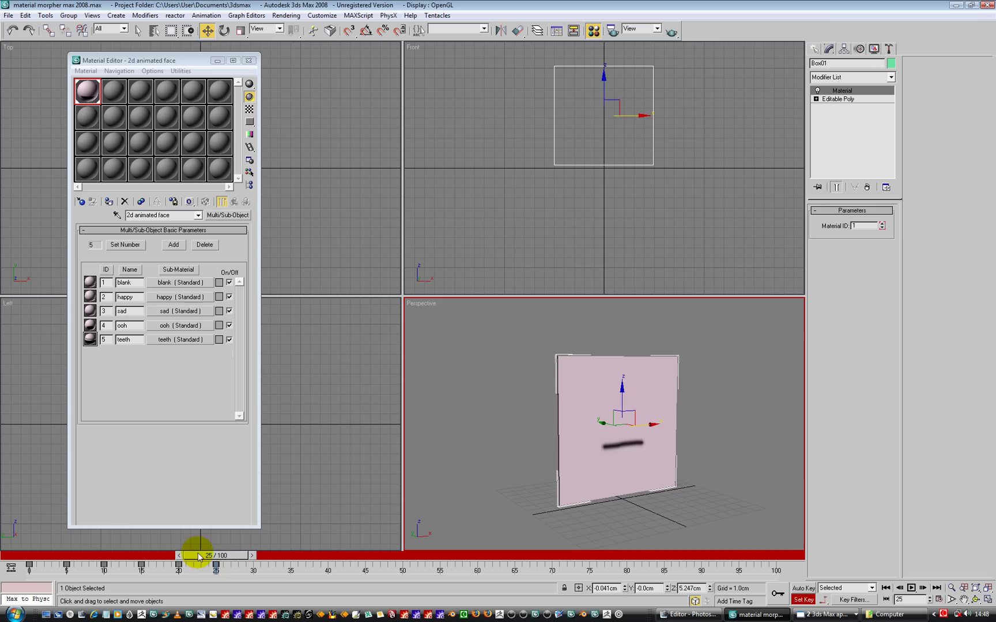
Scrub through the keyed mouth changes and check the Material ID channel choices.
{"action": "left_click_drag", "start_coordinate": [196, 556], "coordinate": [234, 544]}
{"action": "key", "text": "w"}
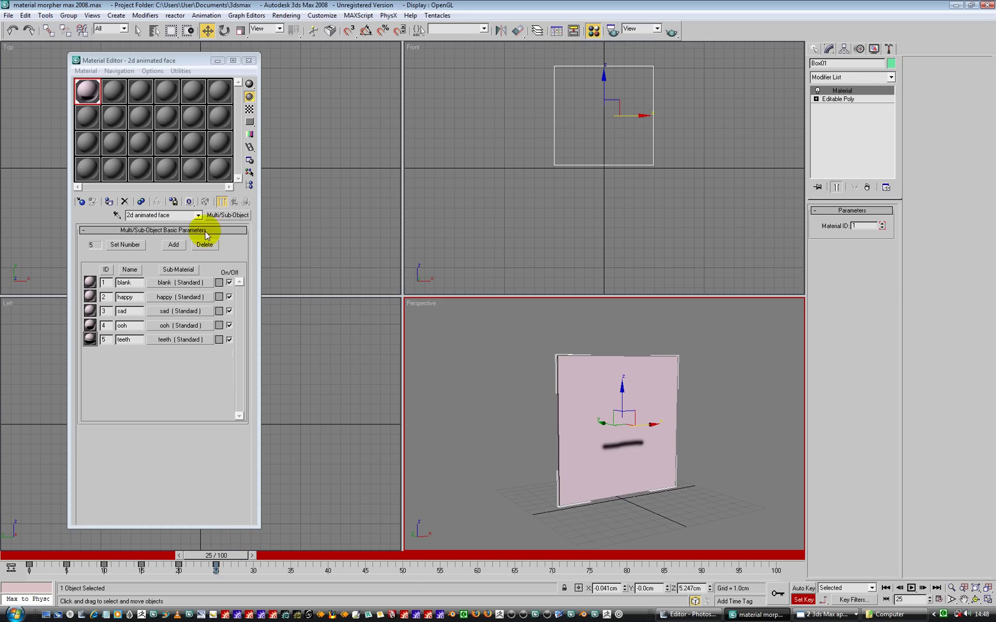
{"action": "left_click", "coordinate": [190, 204]}
{"action": "left_click", "coordinate": [190, 203]}
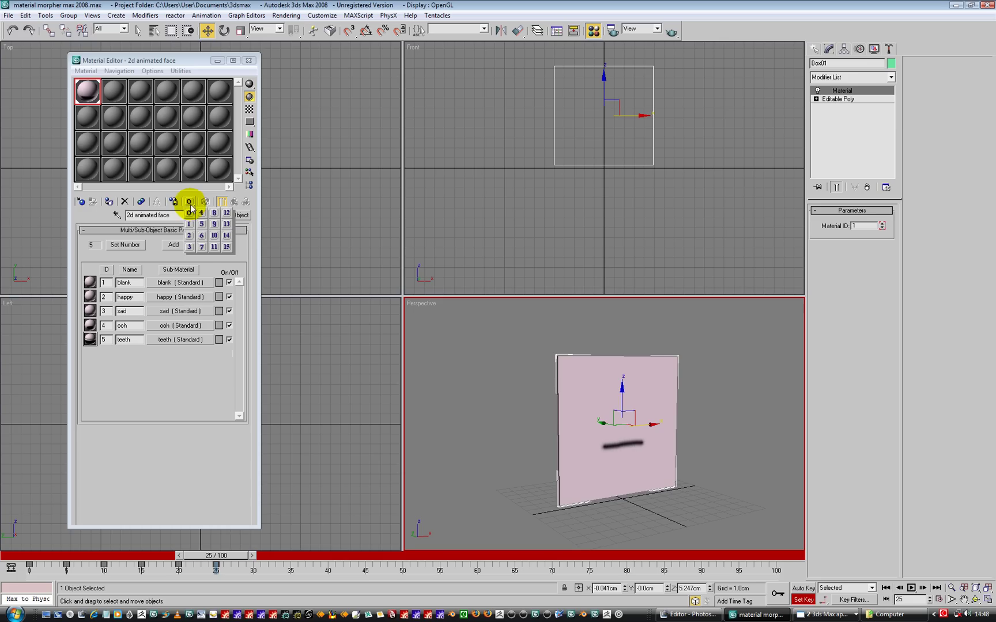
{"action": "left_click", "coordinate": [189, 201]}
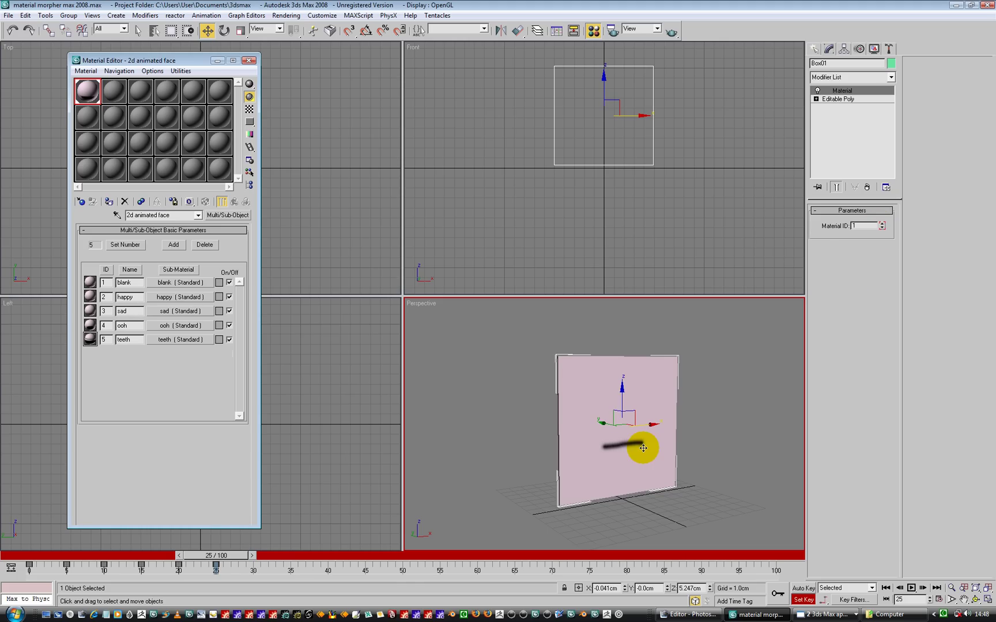
Turn Set Key mode off, scrub to preview the animation, and reselect the face material.
{"action": "left_click", "coordinate": [804, 600]}
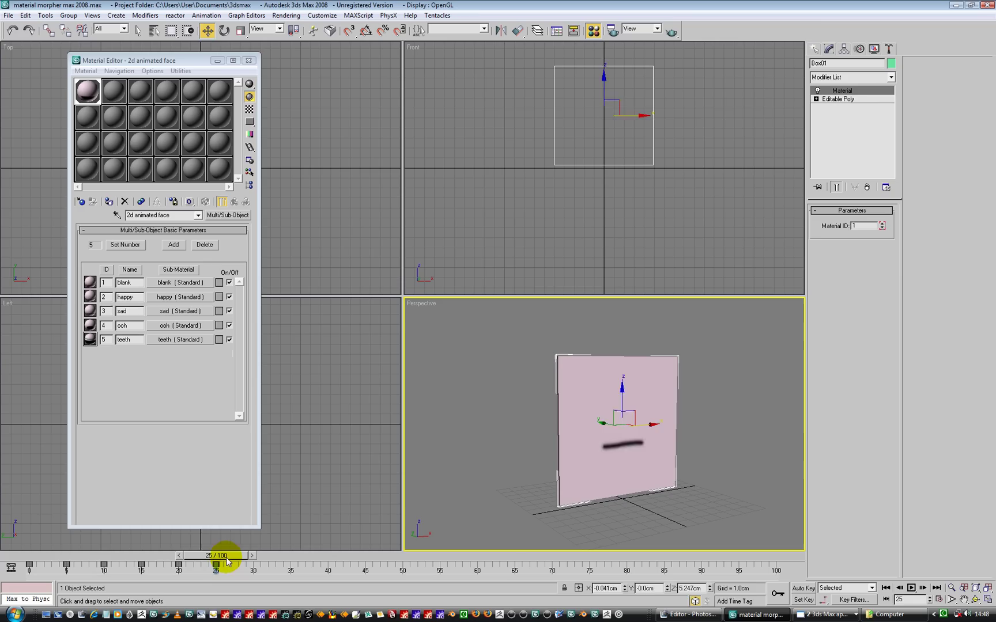
{"action": "mouse_move", "coordinate": [223, 555]}
{"action": "left_mouse_down"}
{"action": "mouse_move", "coordinate": [93, 557]}
{"action": "mouse_move", "coordinate": [208, 557]}
{"action": "left_mouse_up"}
{"action": "key", "text": "w"}
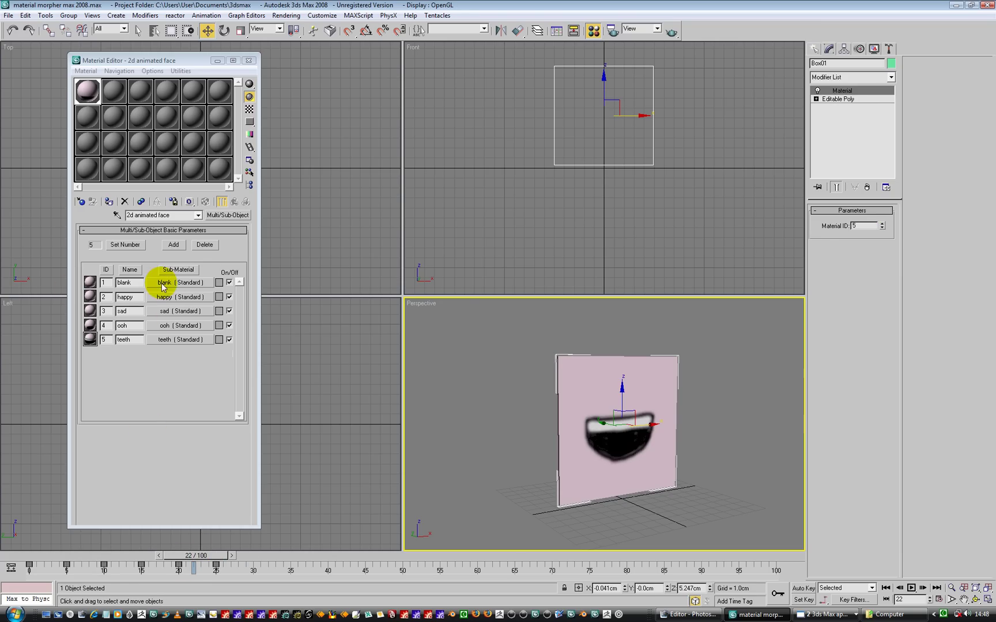
{"action": "left_click", "coordinate": [85, 98]}
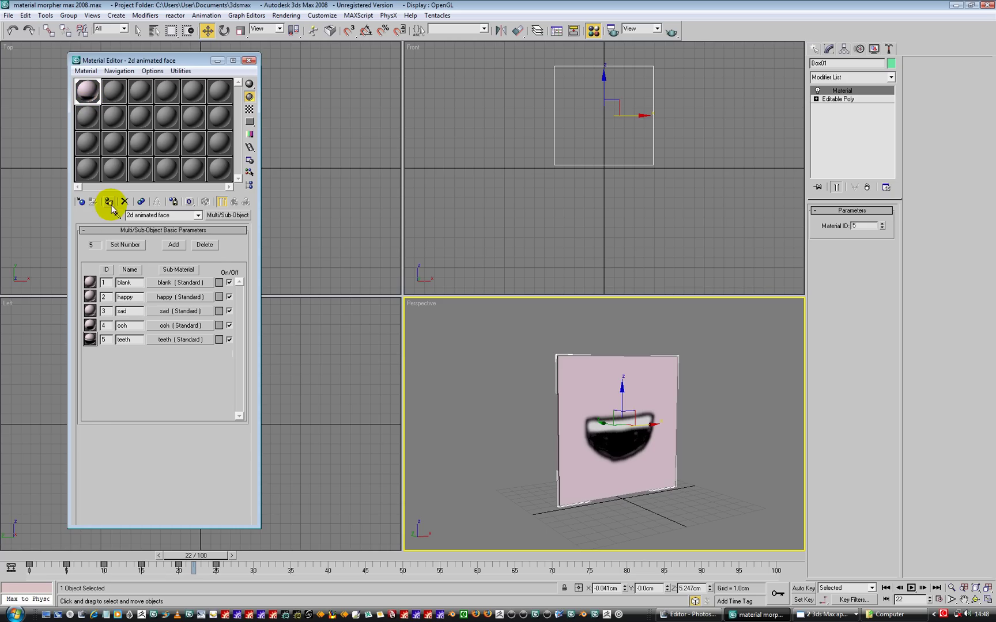
Inspect the blank, happy, sad, ooh and teeth sub-materials in turn, returning to the parent list each time.
{"action": "left_click", "coordinate": [186, 283]}
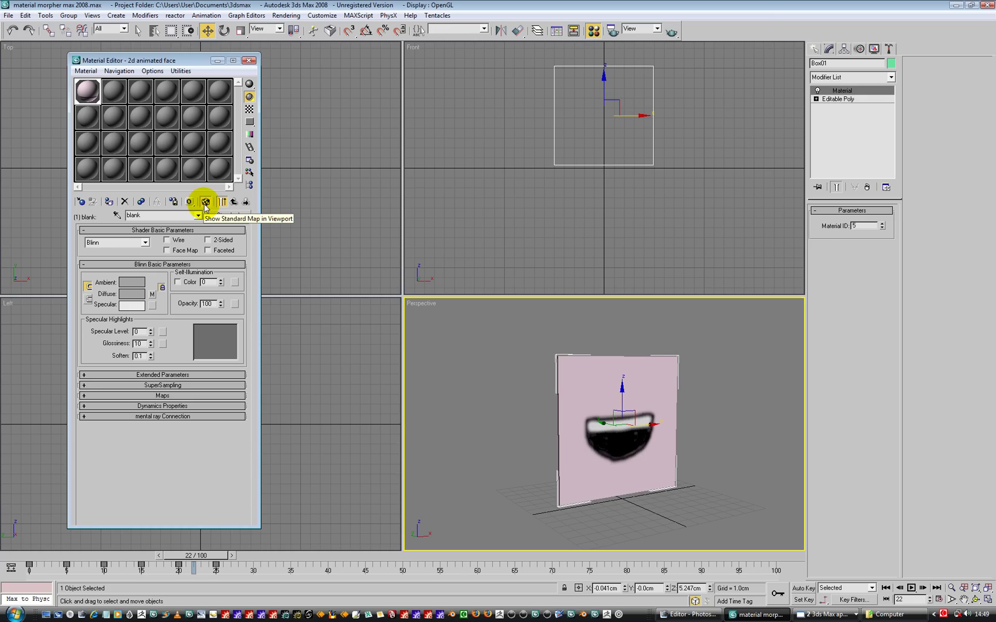
{"action": "left_click", "coordinate": [234, 201]}
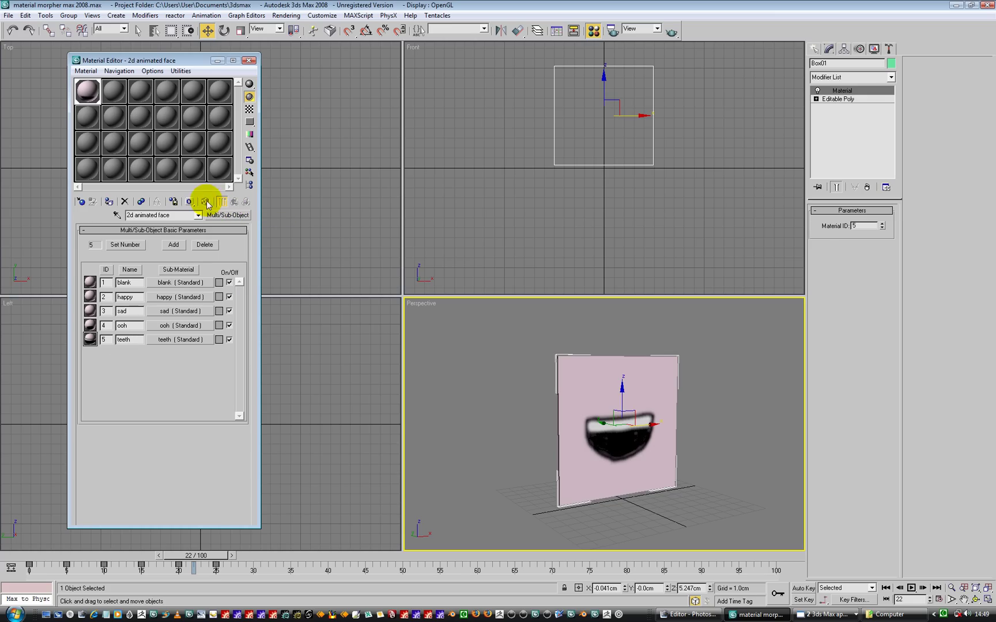
{"action": "left_click", "coordinate": [182, 298]}
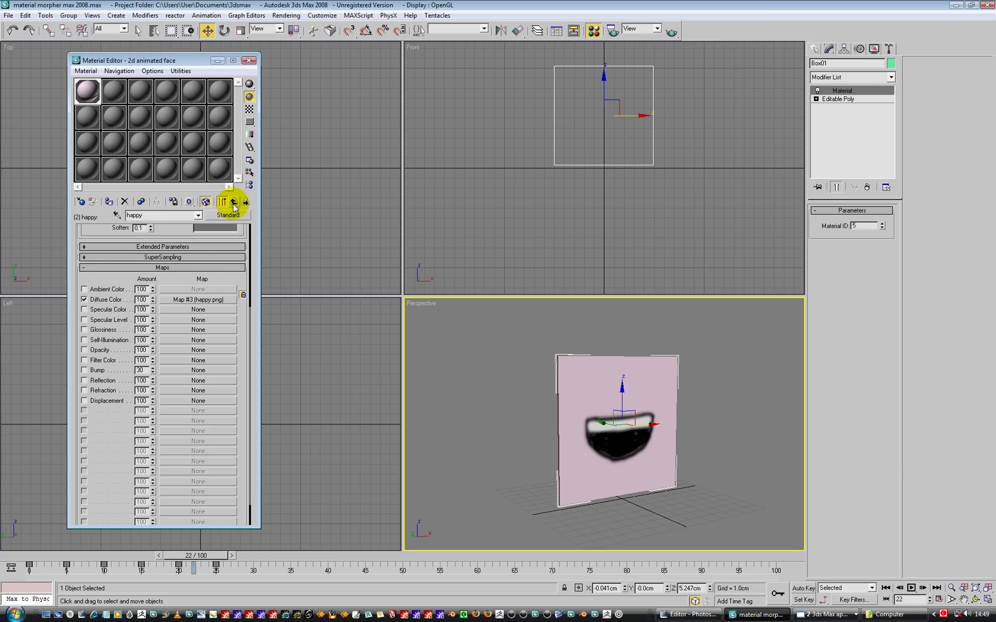
{"action": "left_click", "coordinate": [233, 201]}
{"action": "left_click", "coordinate": [184, 314]}
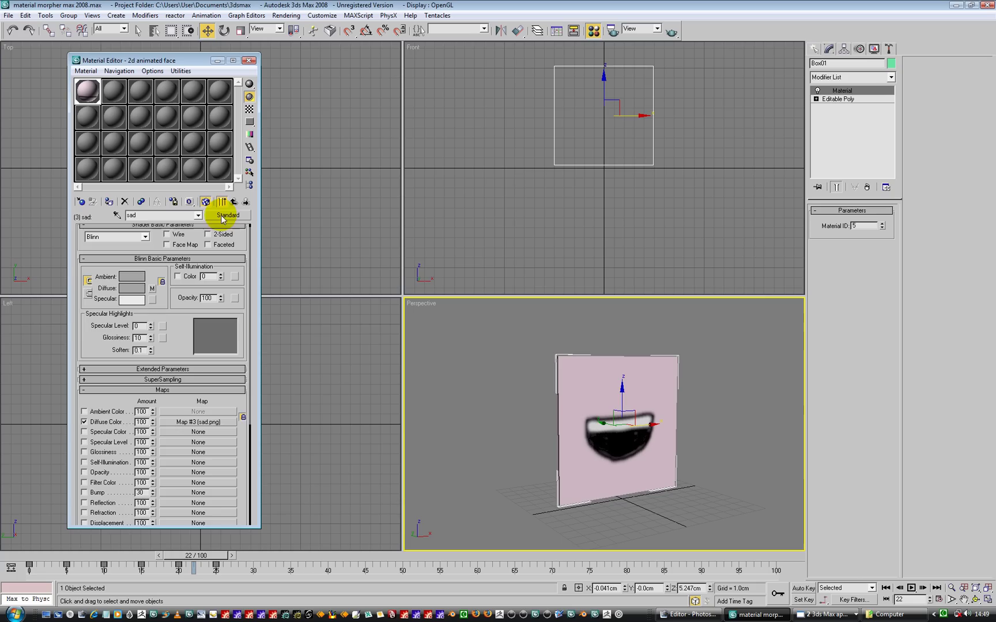
{"action": "left_click", "coordinate": [234, 202]}
{"action": "left_click", "coordinate": [181, 329]}
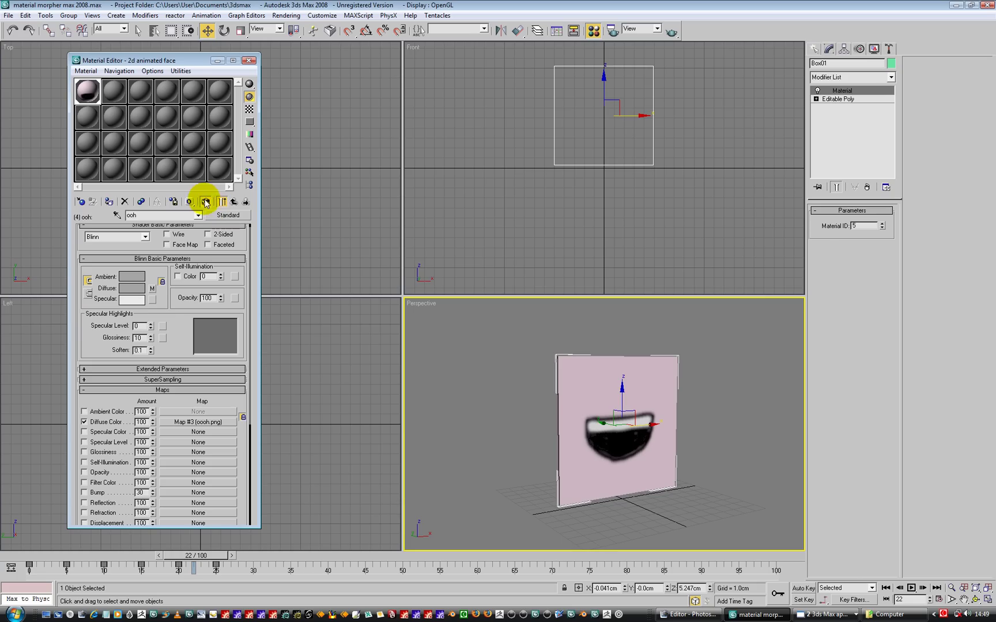
{"action": "left_click", "coordinate": [232, 203]}
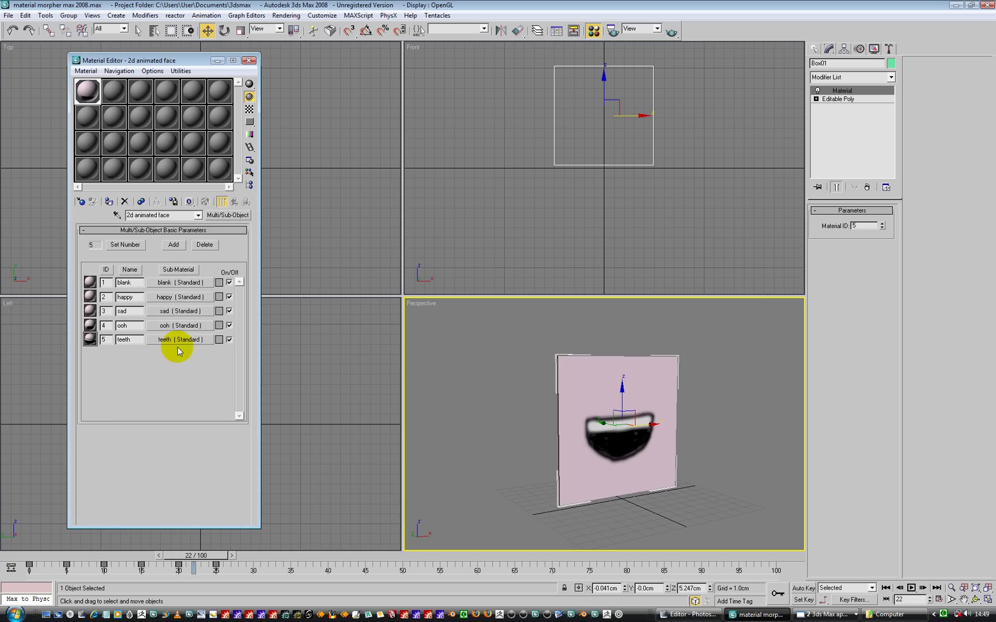
{"action": "left_click", "coordinate": [174, 342]}
{"action": "left_click", "coordinate": [233, 201]}
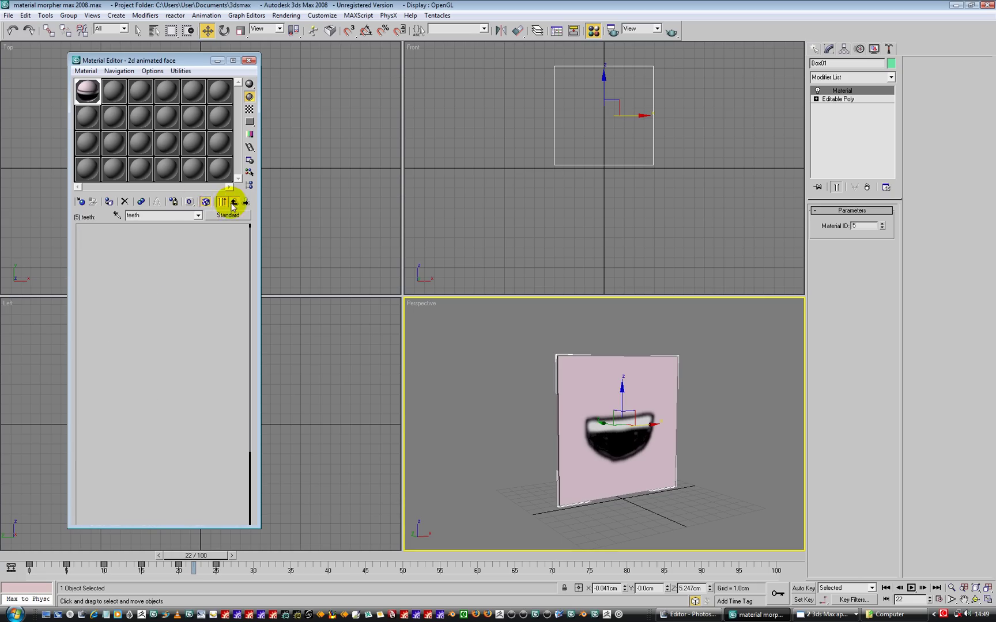
Rewind the animation to frame 0 so the blank mouth shows.
{"action": "left_click_drag", "start_coordinate": [200, 555], "coordinate": [46, 570]}
{"action": "key", "text": "w"}
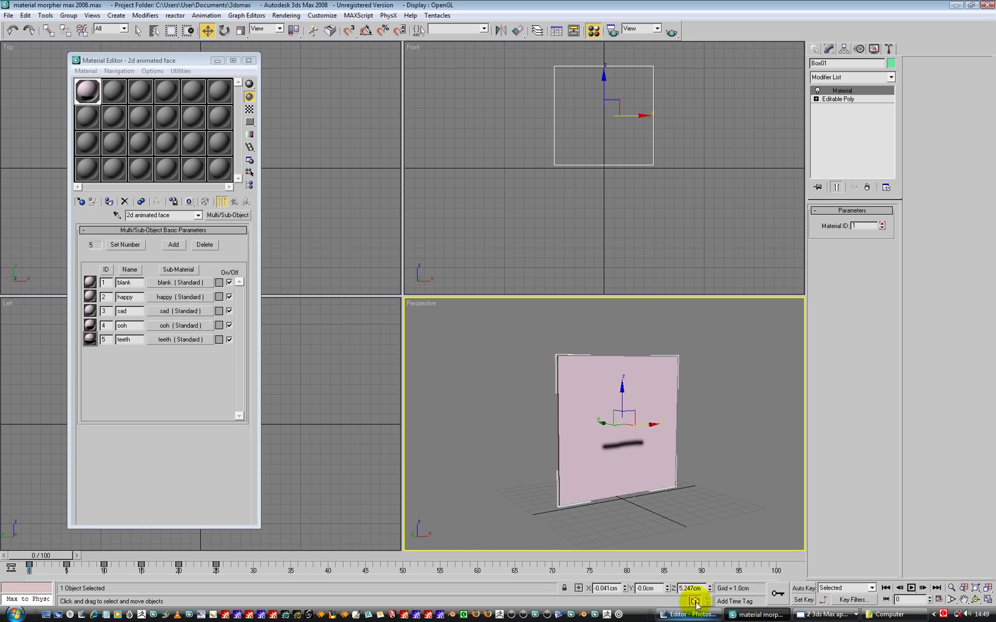
{"action": "left_click", "coordinate": [943, 615]}
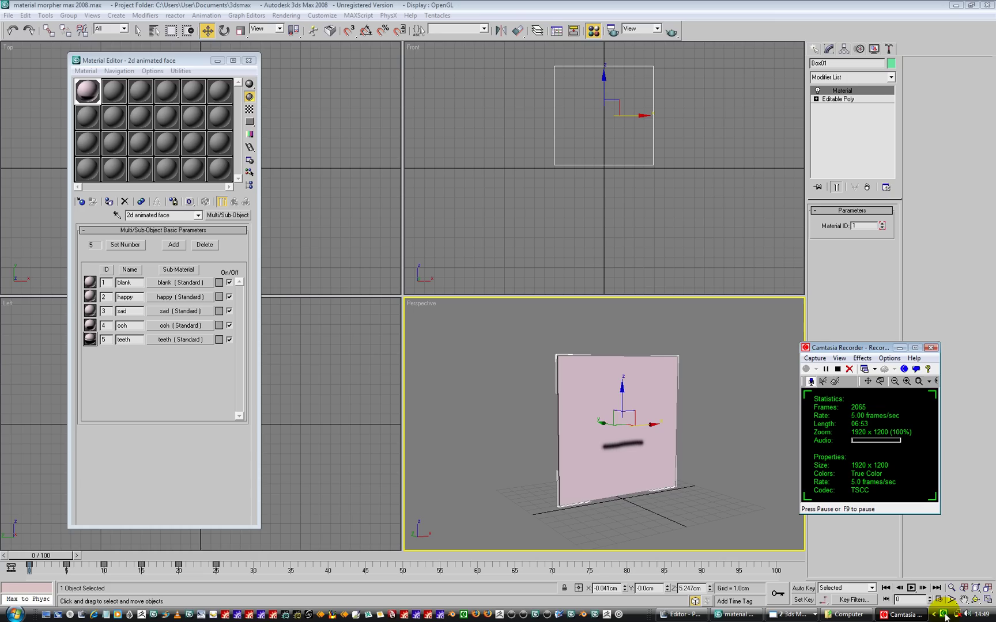